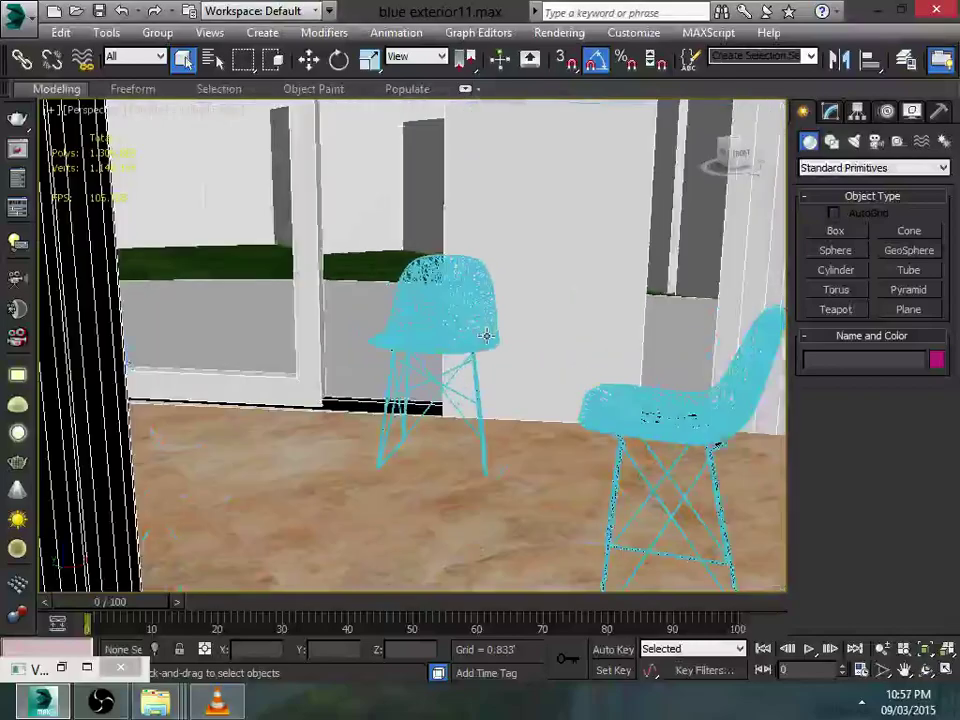
Examine the exterior scene from the interior chairs out to the whole pavilion and its lawn
scroll(448, 301, up, 2)
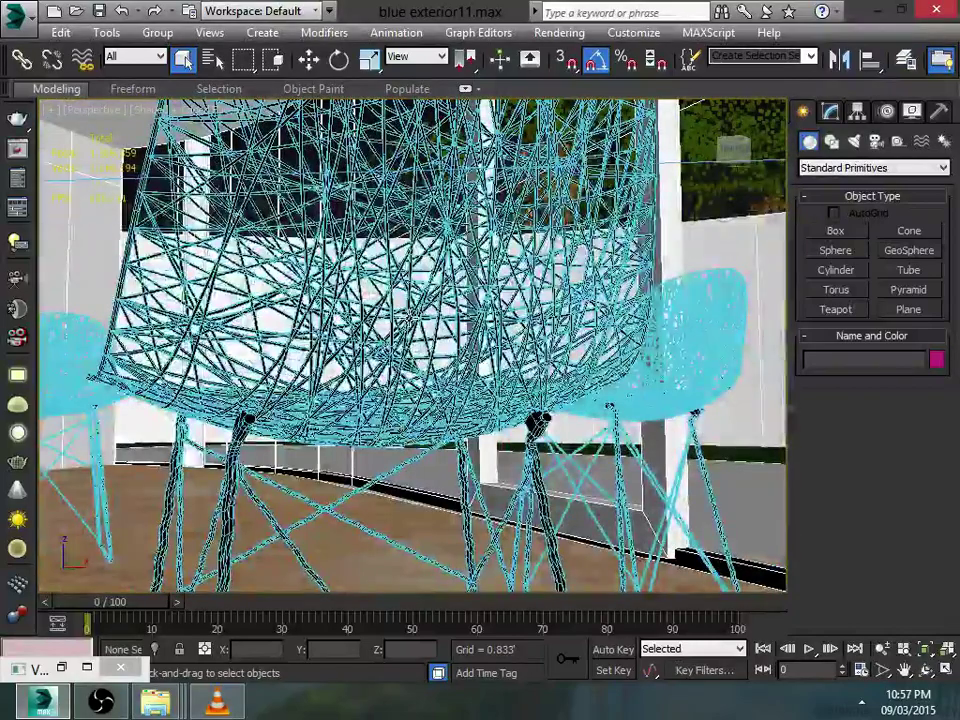
scroll(448, 301, down, 10)
scroll(448, 301, up, 10)
scroll(447, 330, down, 8)
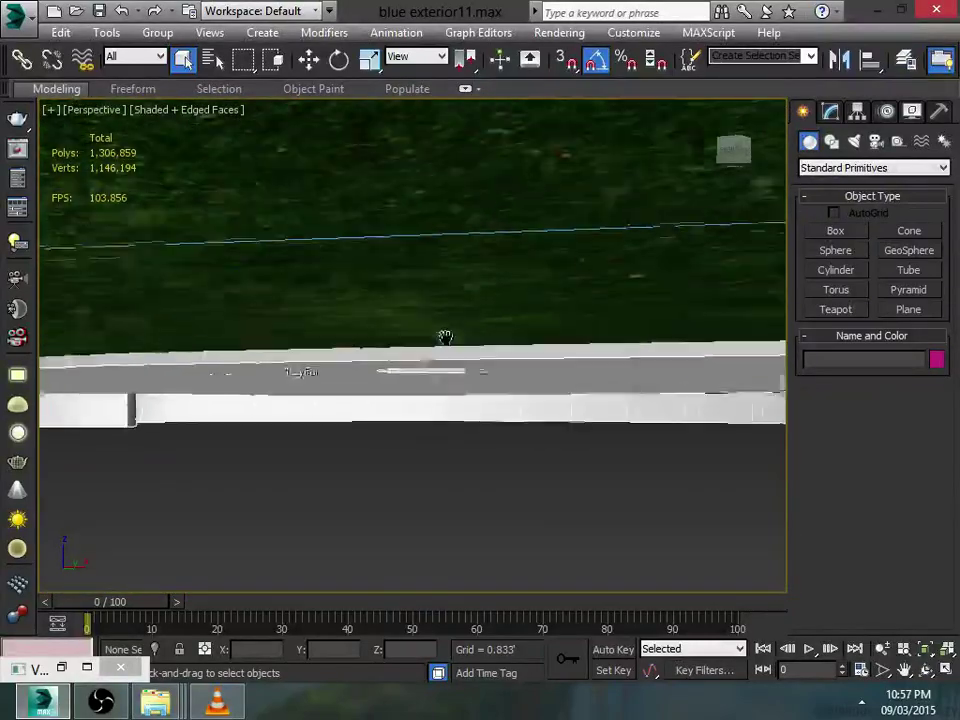
alt+middle_drag(437, 354, 580, 307)
scroll(482, 334, down, 5)
middle_drag(482, 334, 506, 296)
scroll(506, 296, down, 10)
middle_drag(538, 244, 454, 311)
scroll(454, 311, up, 5)
alt+middle_drag(453, 357, 467, 243)
Select the SSD Final camera by name from the list of scene objects
key(h)
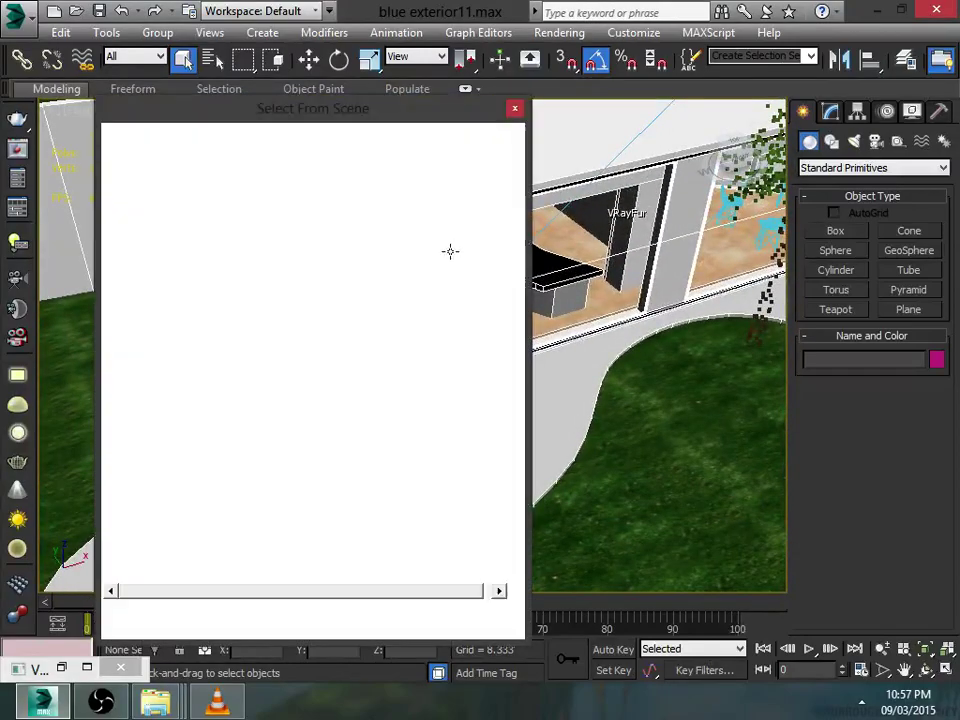
double_click(168, 223)
middle_drag(275, 370, 503, 186)
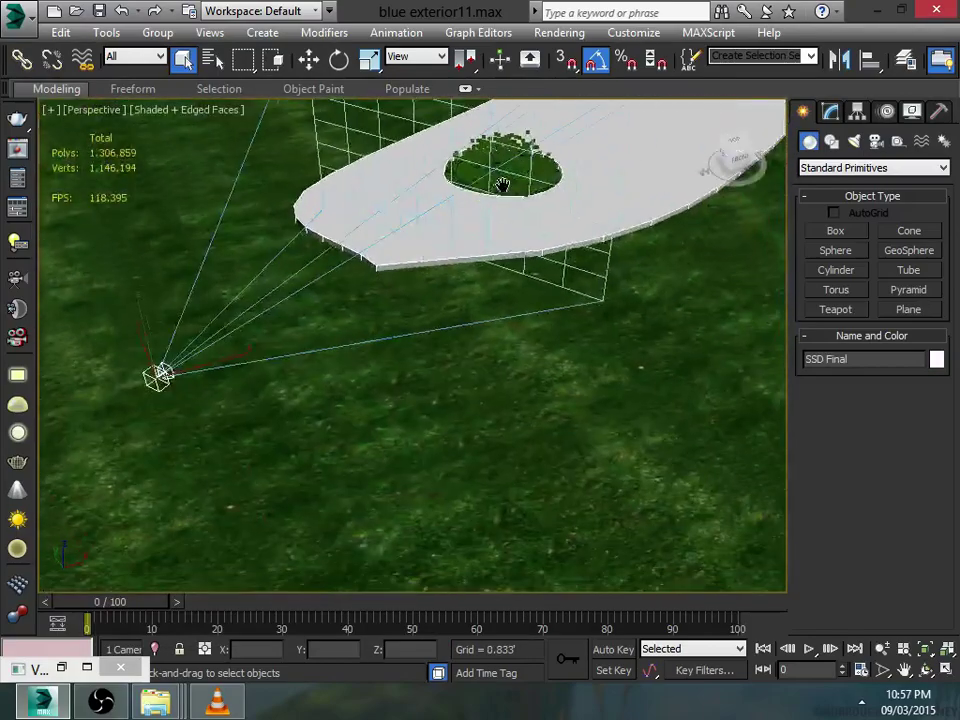
scroll(399, 259, up, 3)
scroll(392, 300, down, 3)
mouse_move(392, 300)
alt+middle_down()
mouse_move(506, 226)
mouse_move(456, 250)
mouse_move(426, 317)
mouse_move(433, 326)
alt+middle_up()
Turn off edged faces and switch the perspective view to Realistic shading
key(F4)
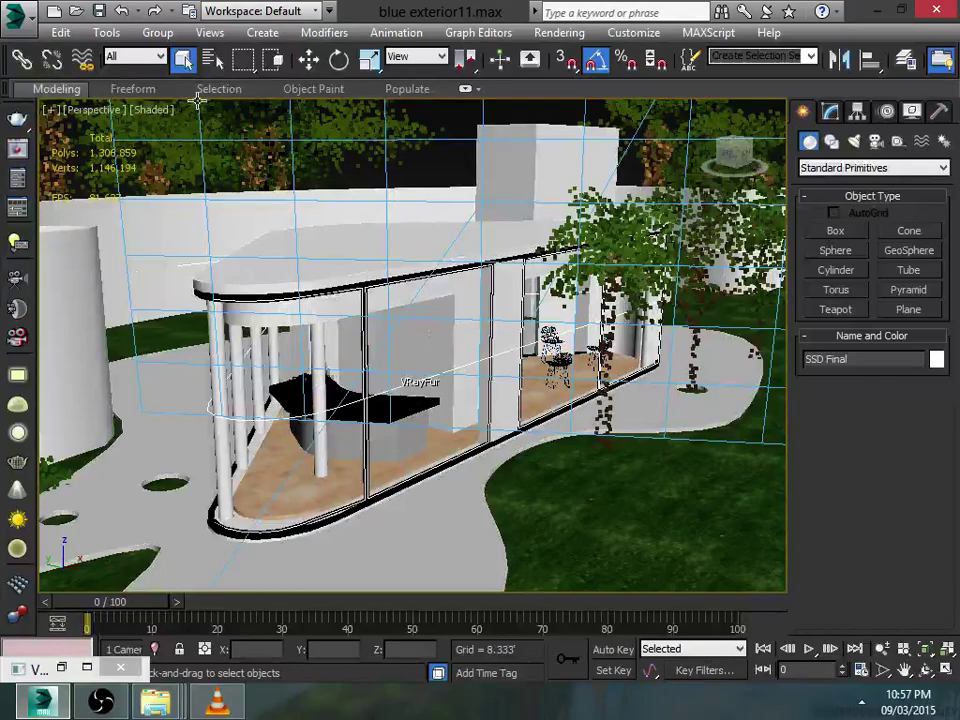
click(150, 109)
click(214, 134)
alt+middle_drag(469, 310, 428, 291)
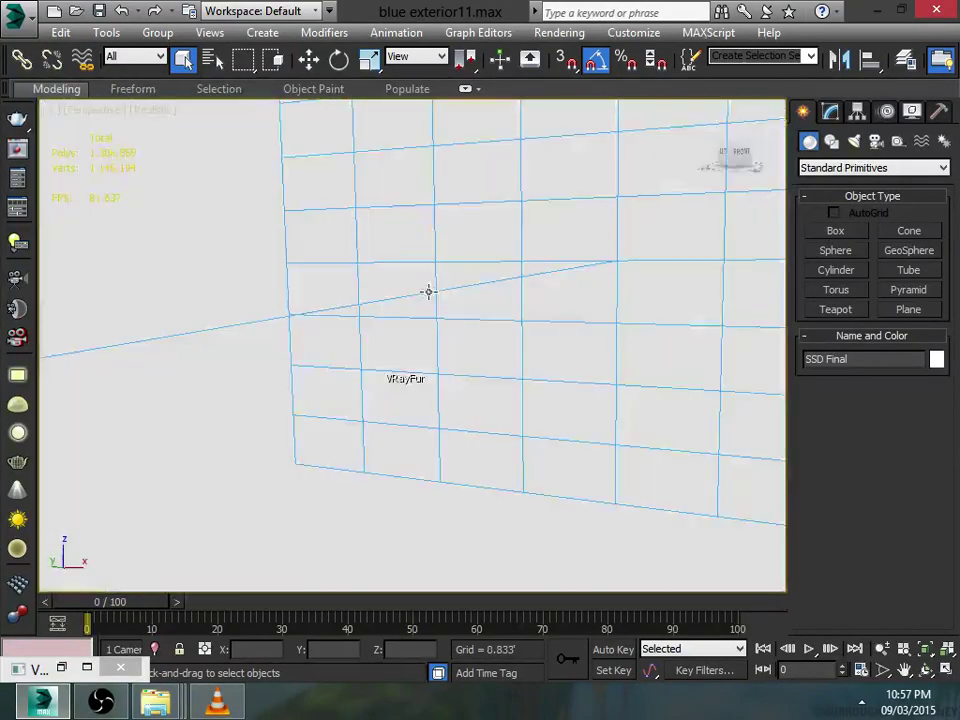
alt+middle_drag(390, 328, 411, 311)
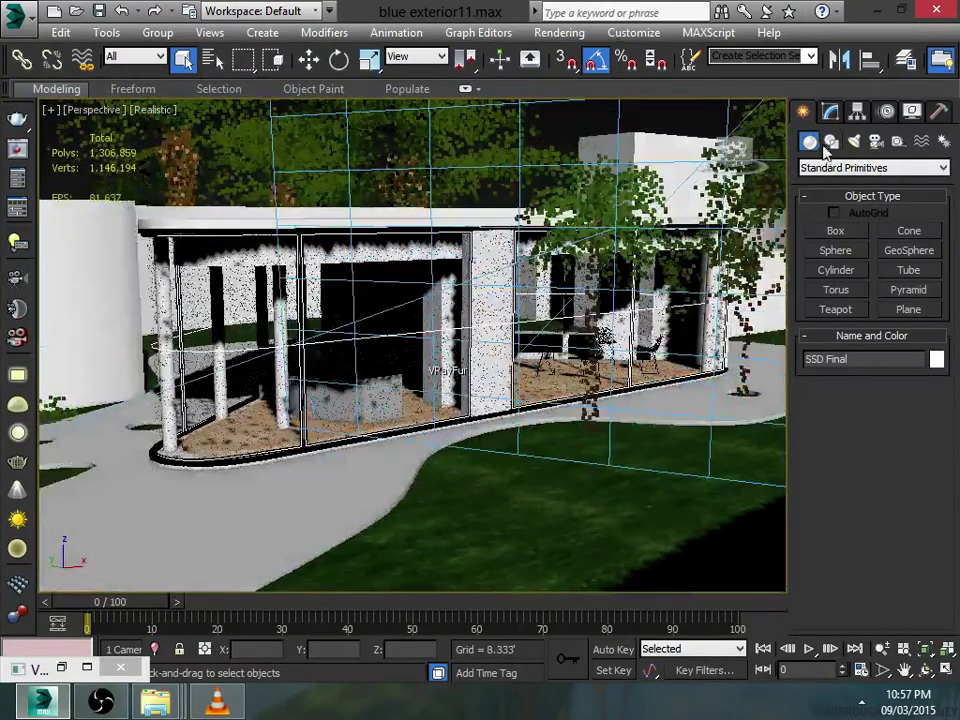
Review the SSD Final camera's basic parameters, including focal length, f-number, exposure and vignetting
click(830, 111)
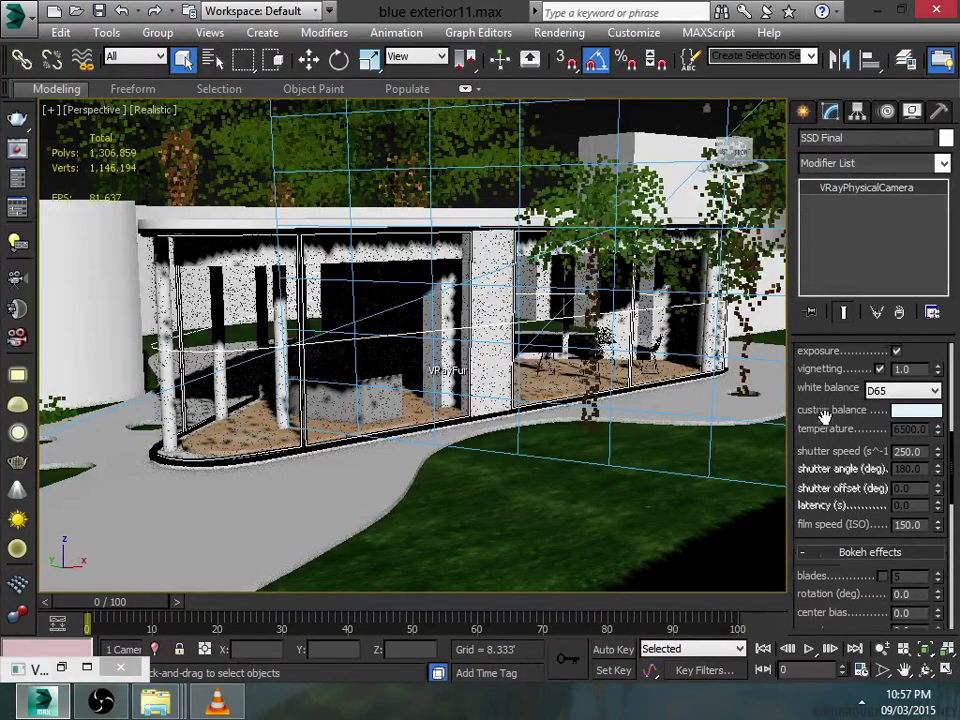
scroll(822, 450, up, 10)
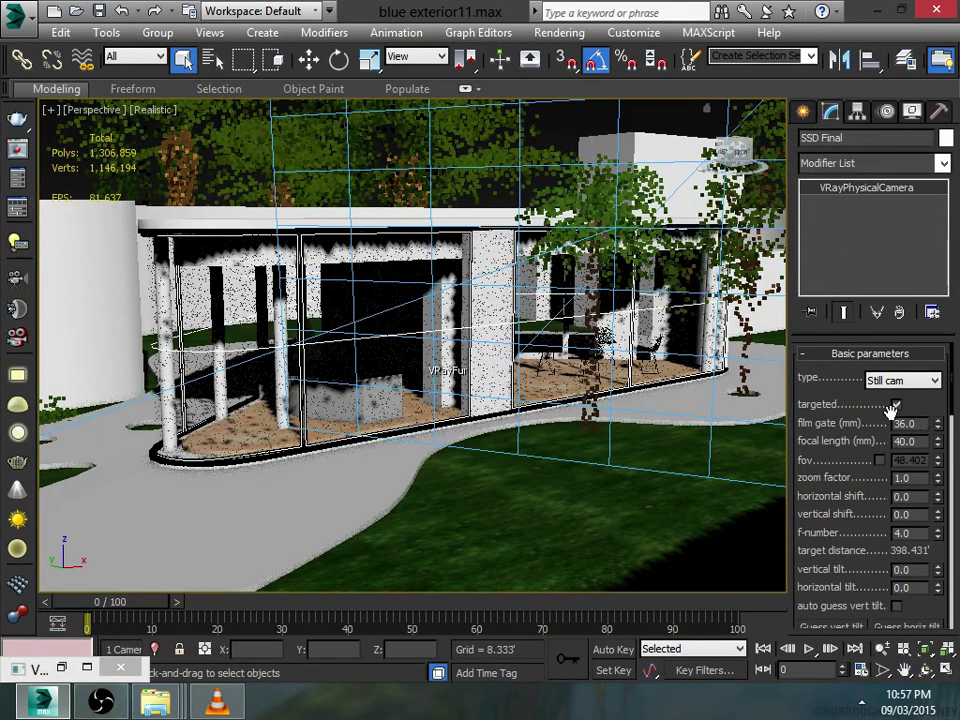
scroll(942, 452, down, 2)
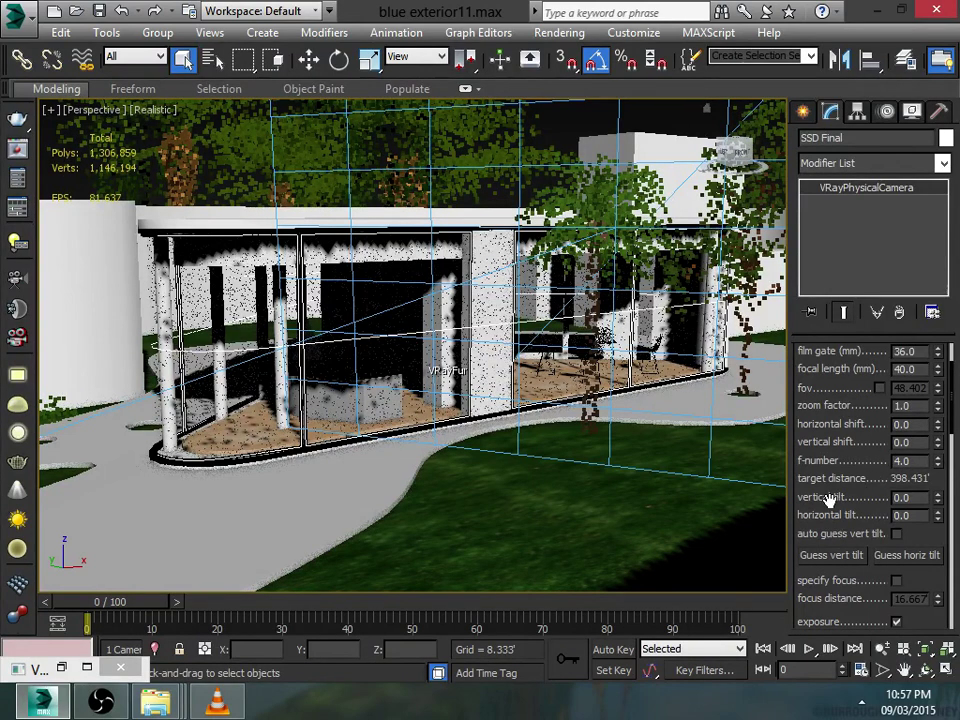
scroll(828, 500, down, 5)
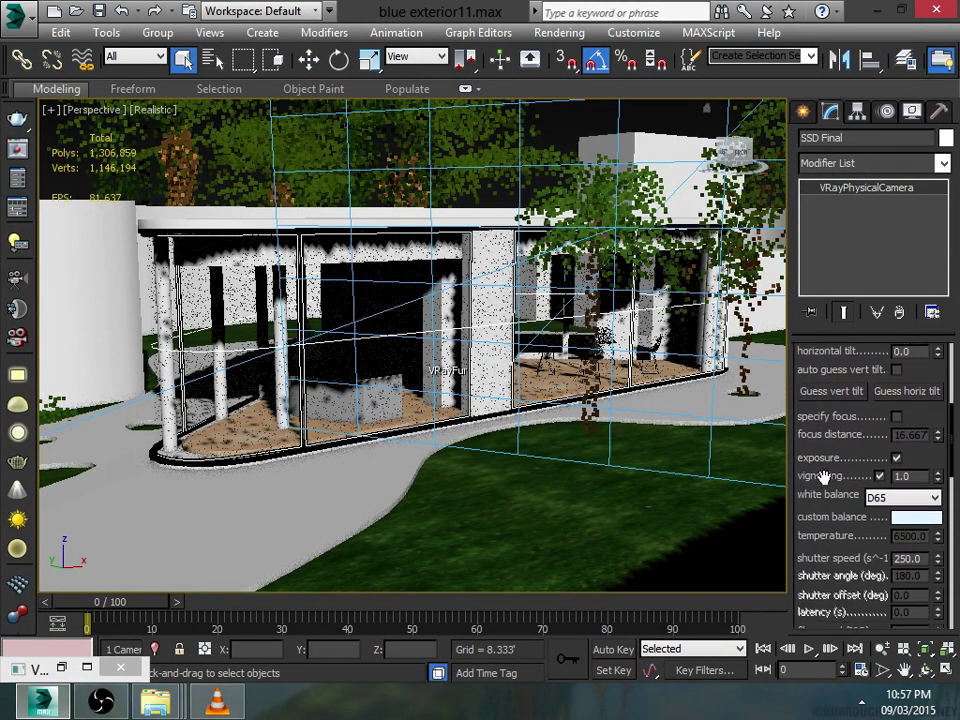
drag(824, 476, 835, 470)
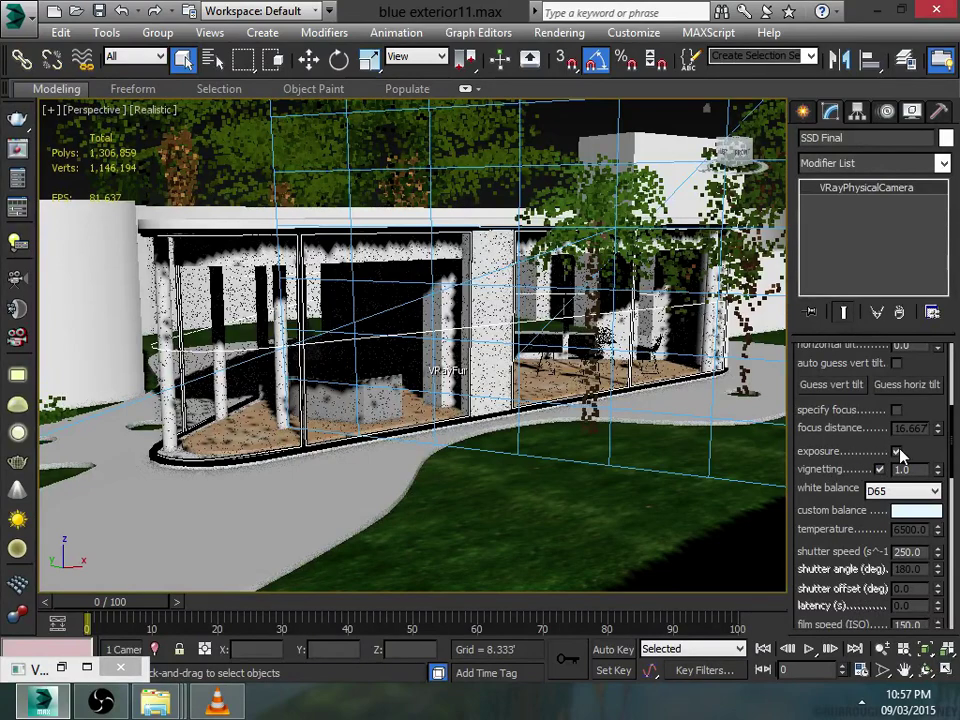
scroll(838, 511, down, 2)
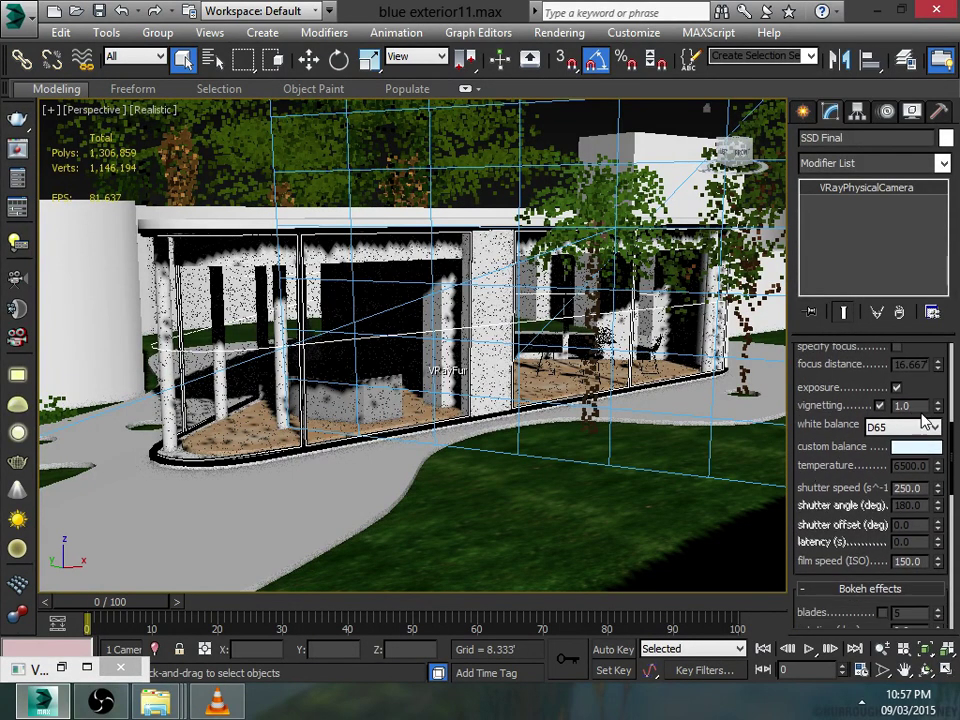
scroll(872, 450, down, 1)
Check the camera's white balance presets, keeping D65, and inspect the custom balance colour and shutter and film speed settings
click(905, 384)
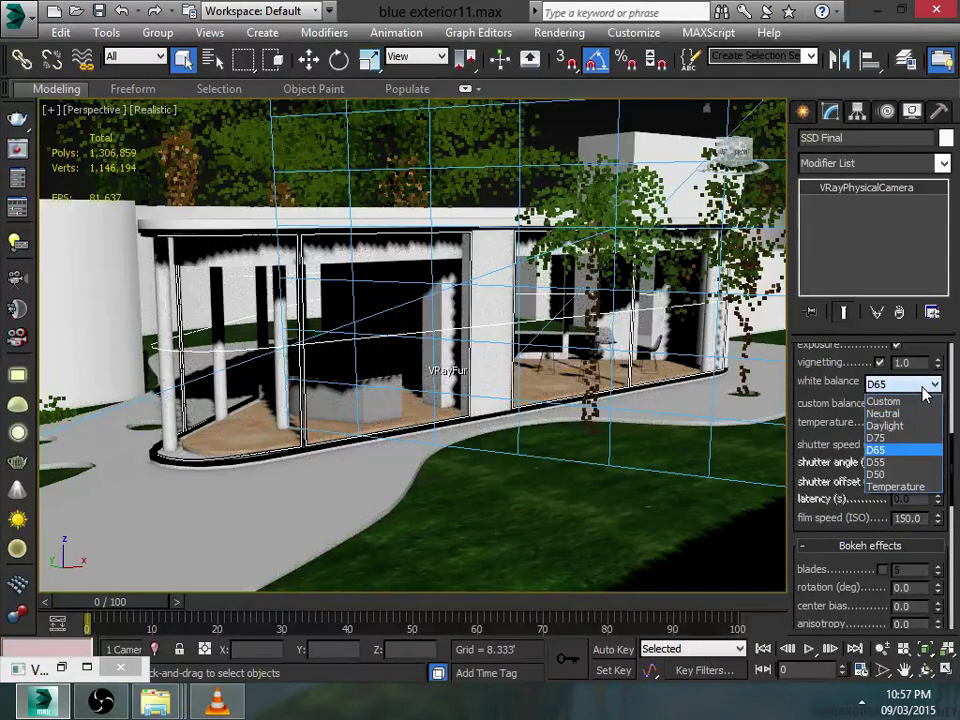
click(877, 451)
click(917, 404)
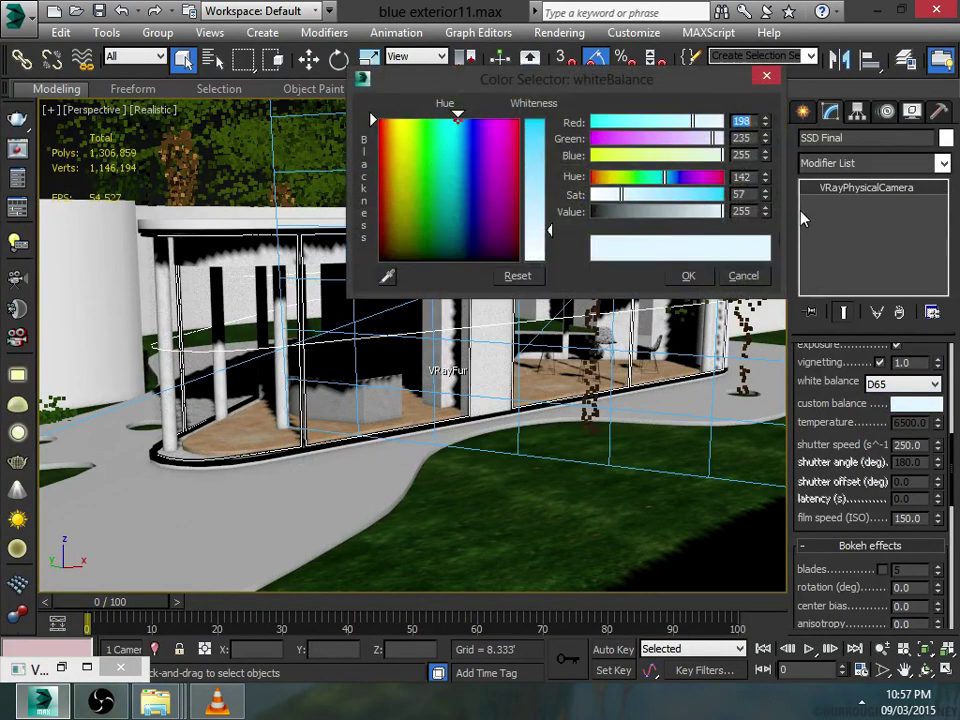
click(758, 279)
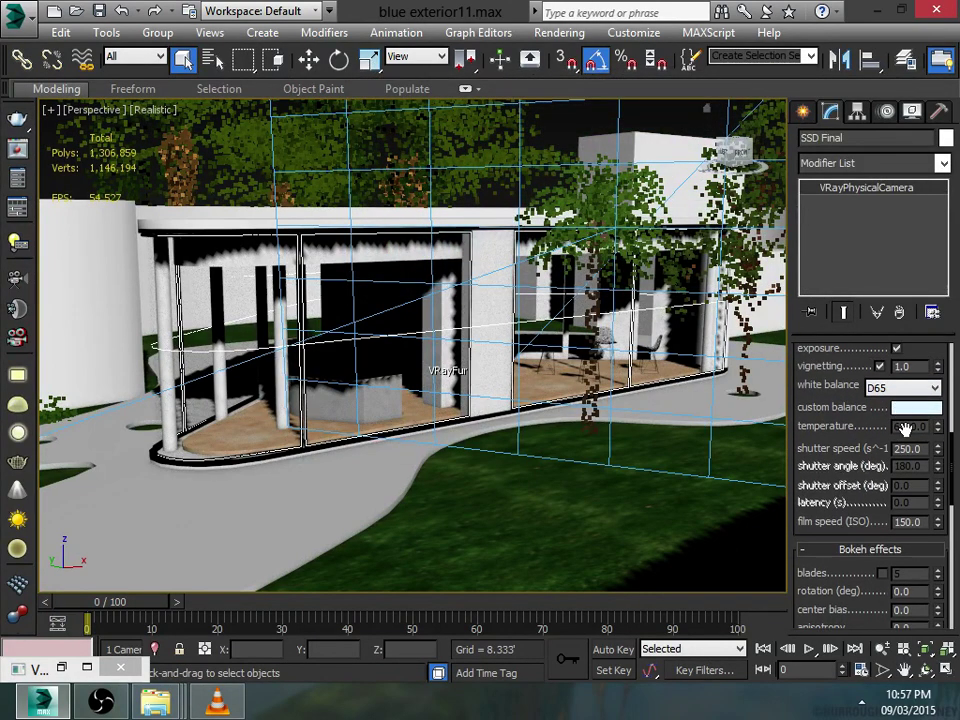
drag(819, 459, 817, 474)
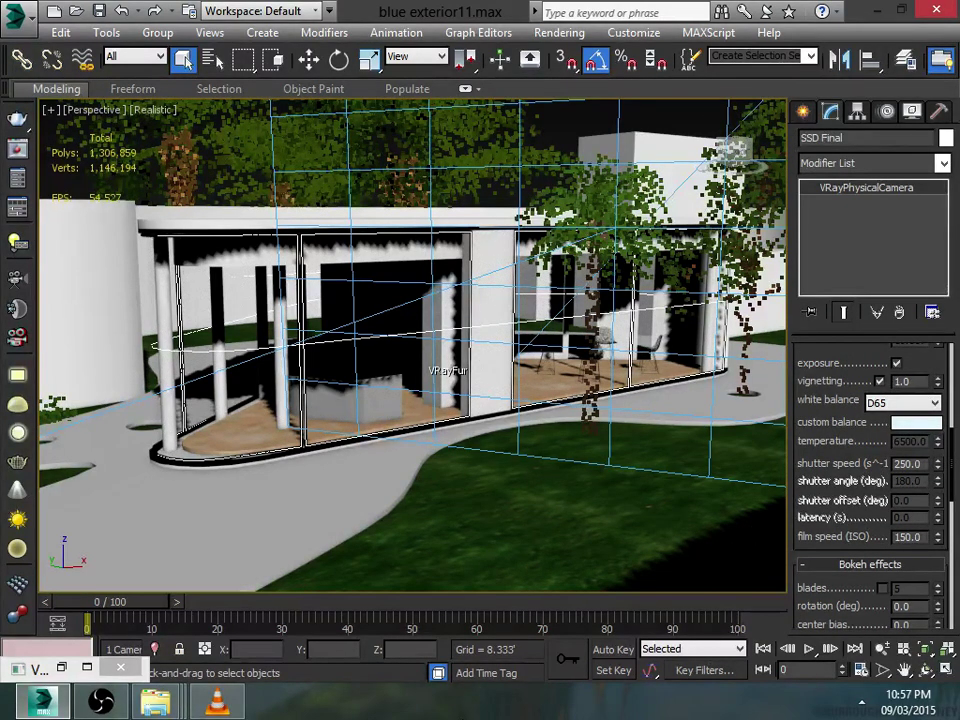
scroll(831, 533, up, 10)
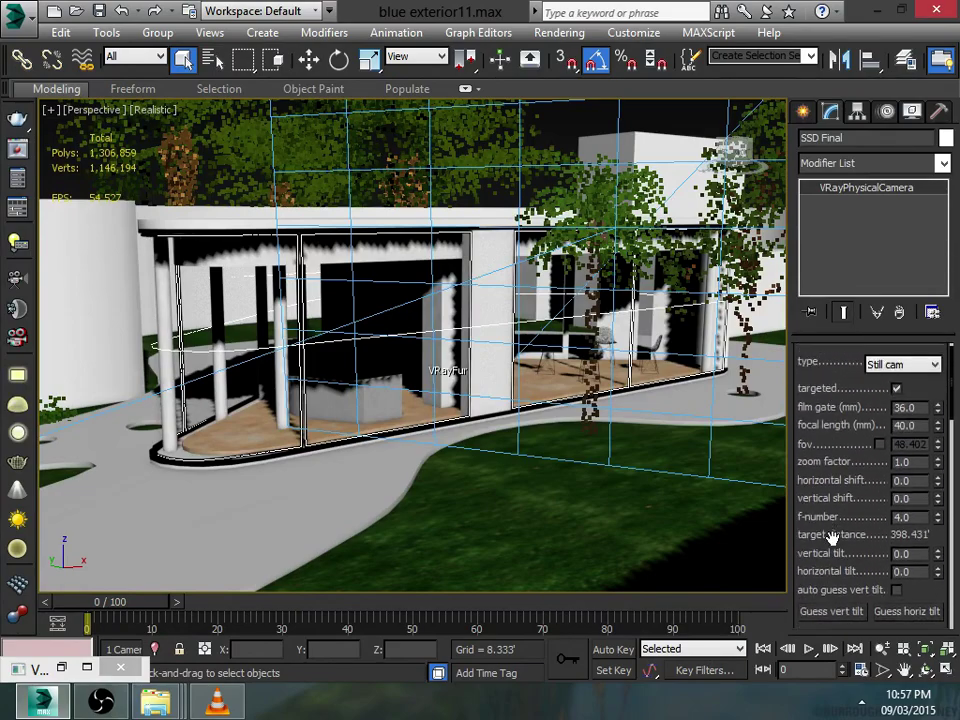
Select the VRaySun light high above the site in the perspective view
scroll(460, 348, down, 10)
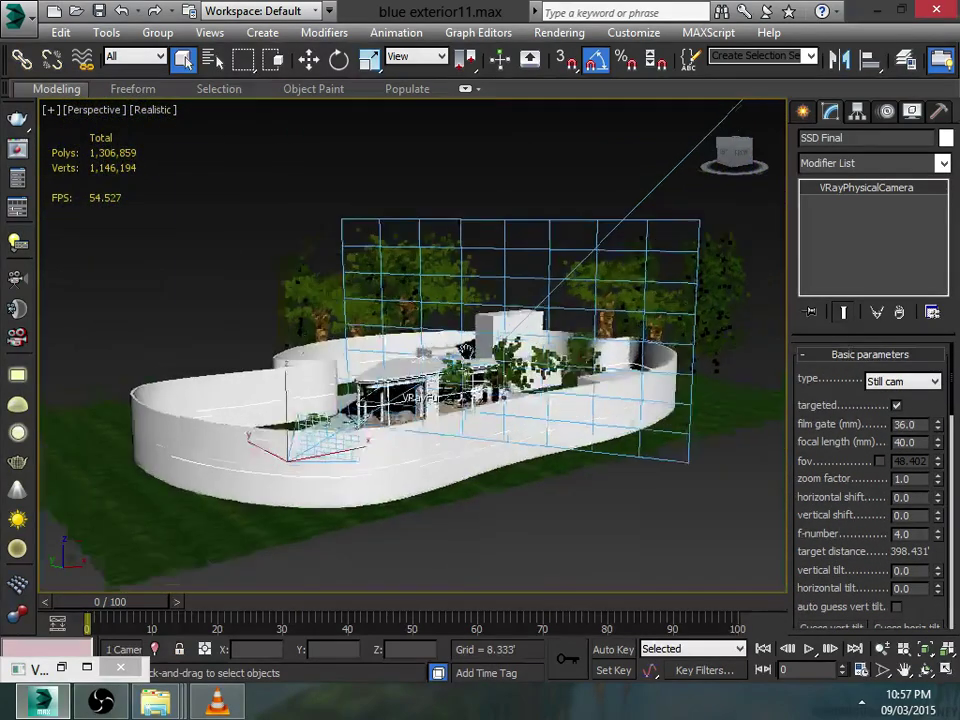
middle_drag(466, 350, 408, 376)
click(636, 257)
scroll(636, 257, down, 3)
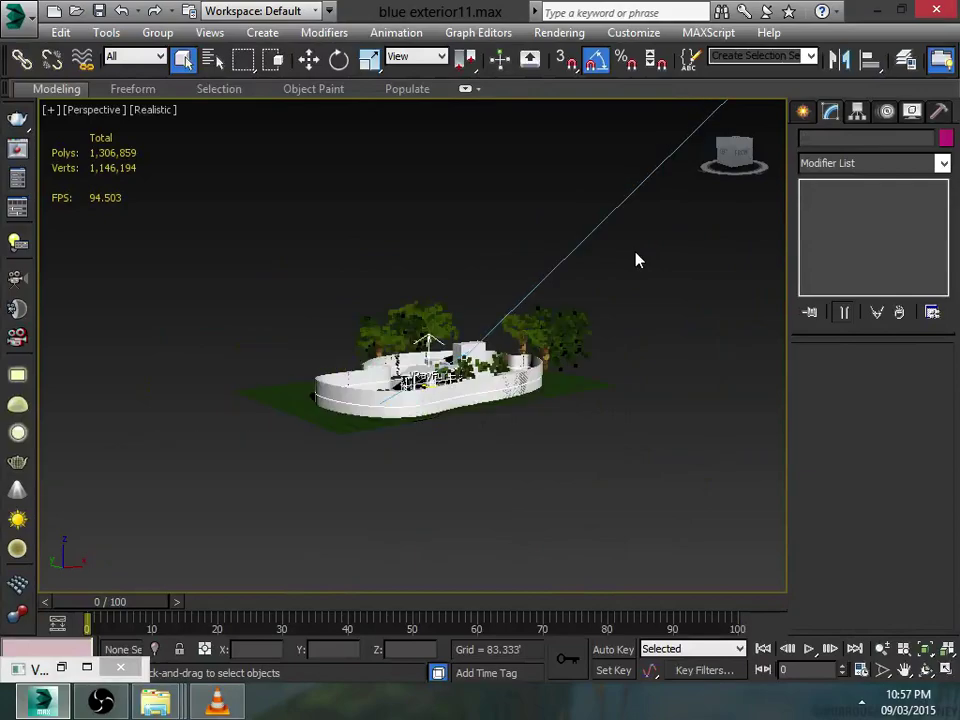
middle_drag(636, 257, 488, 333)
scroll(594, 278, down, 4)
middle_drag(594, 278, 565, 341)
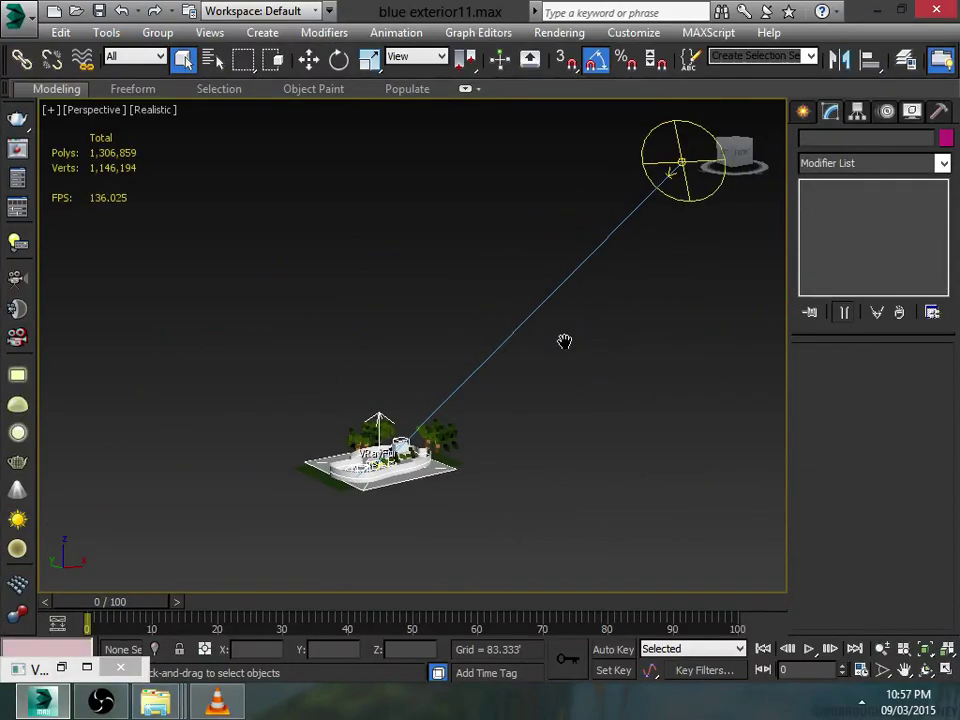
click(680, 163)
Examine the VRaySun's direction and height relative to the building in the Top and Front views
key(alt+w)
right_click(214, 236)
key(alt+w)
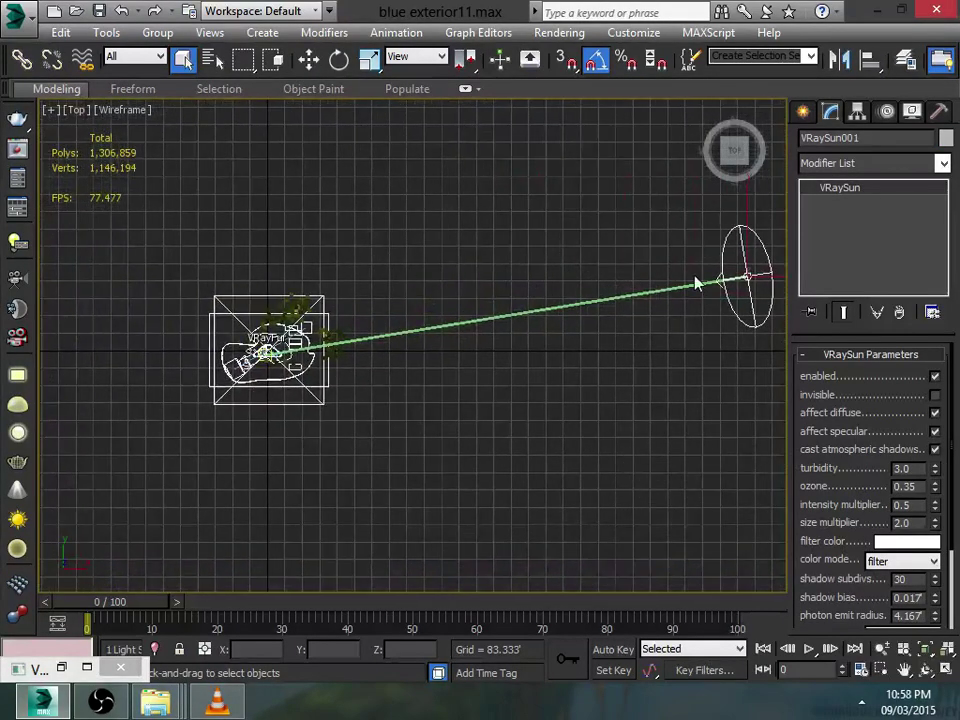
middle_drag(476, 365, 485, 346)
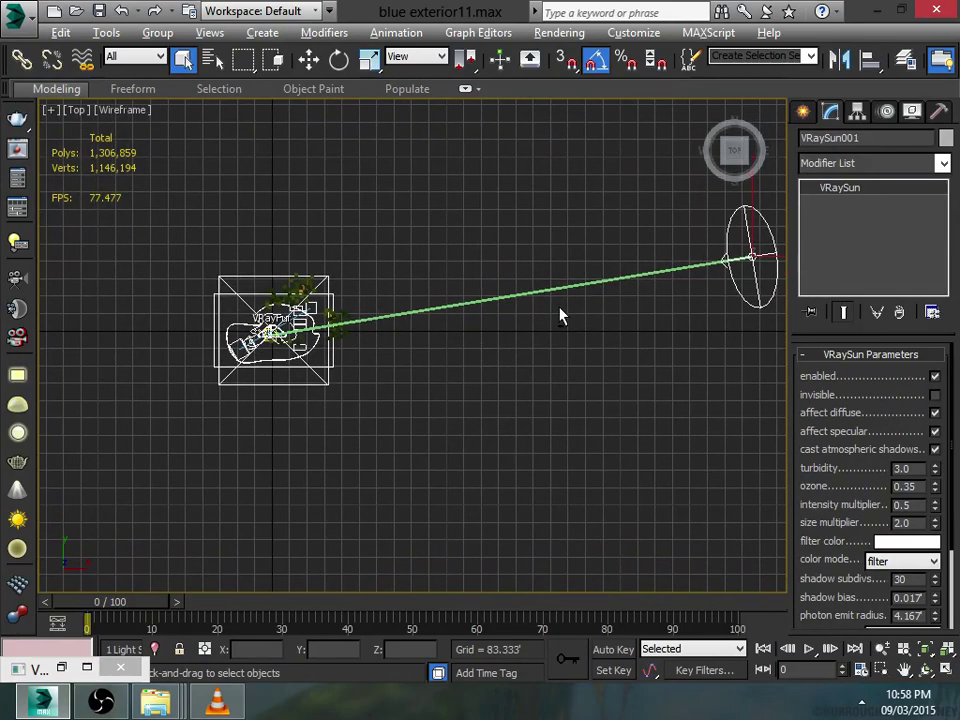
key(alt+w)
right_click(591, 273)
key(alt+w)
scroll(392, 377, up, 5)
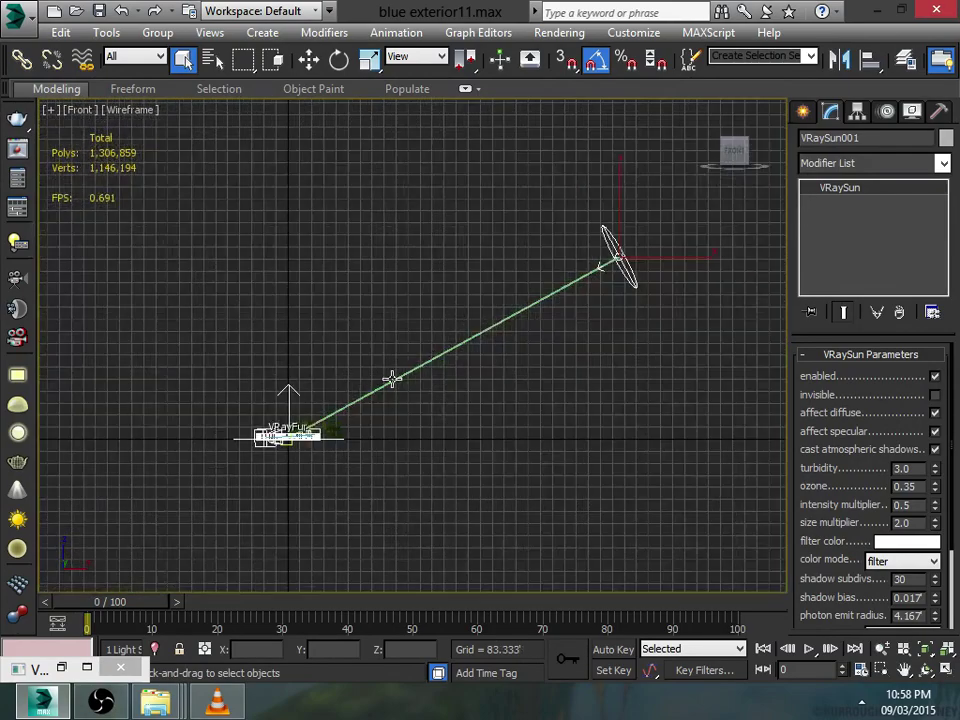
middle_drag(641, 268, 588, 308)
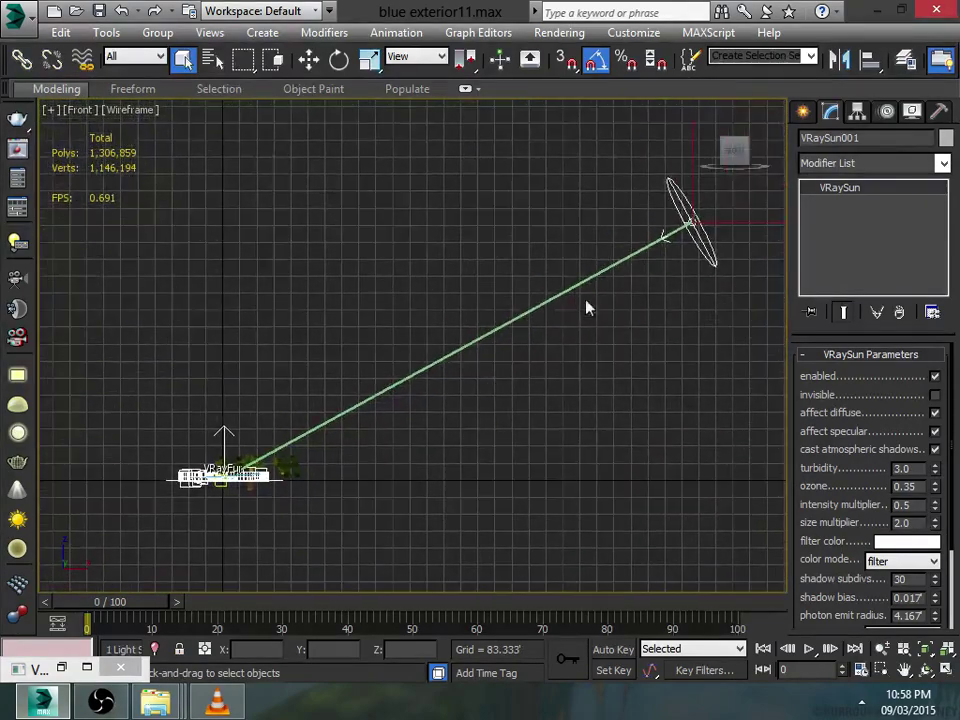
Inspect the sun's direction over the whole site in the maximized perspective view
key(alt+w)
right_click(508, 435)
key(alt+w)
scroll(399, 381, up, 6)
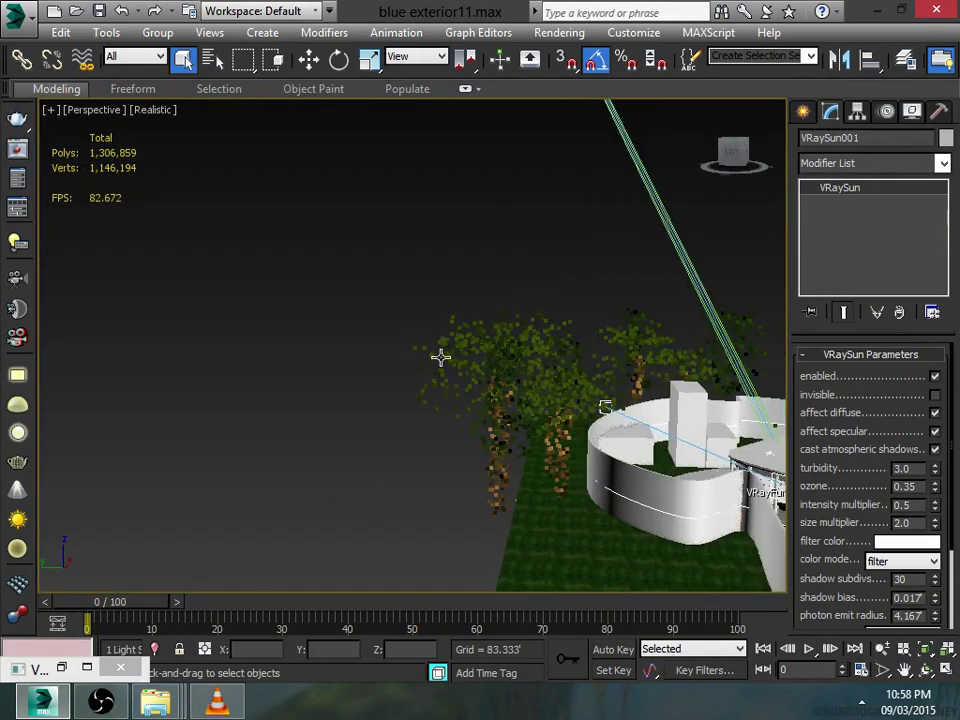
alt+middle_drag(441, 357, 750, 200)
Maximize the SSD Final camera view and switch it to Shaded display
key(alt+w)
right_click(280, 410)
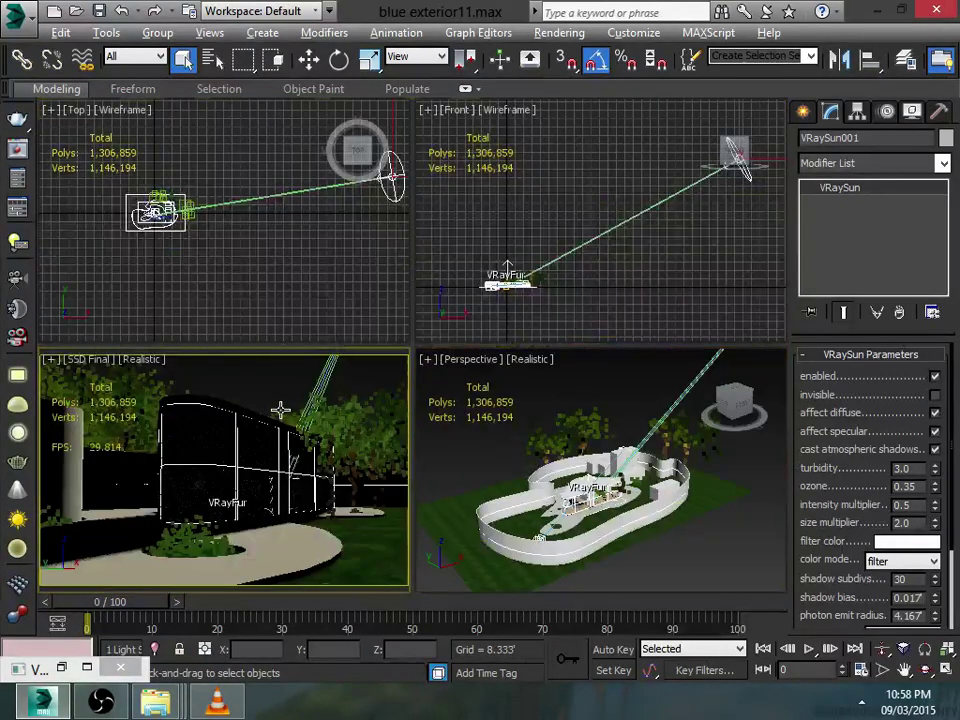
key(alt+w)
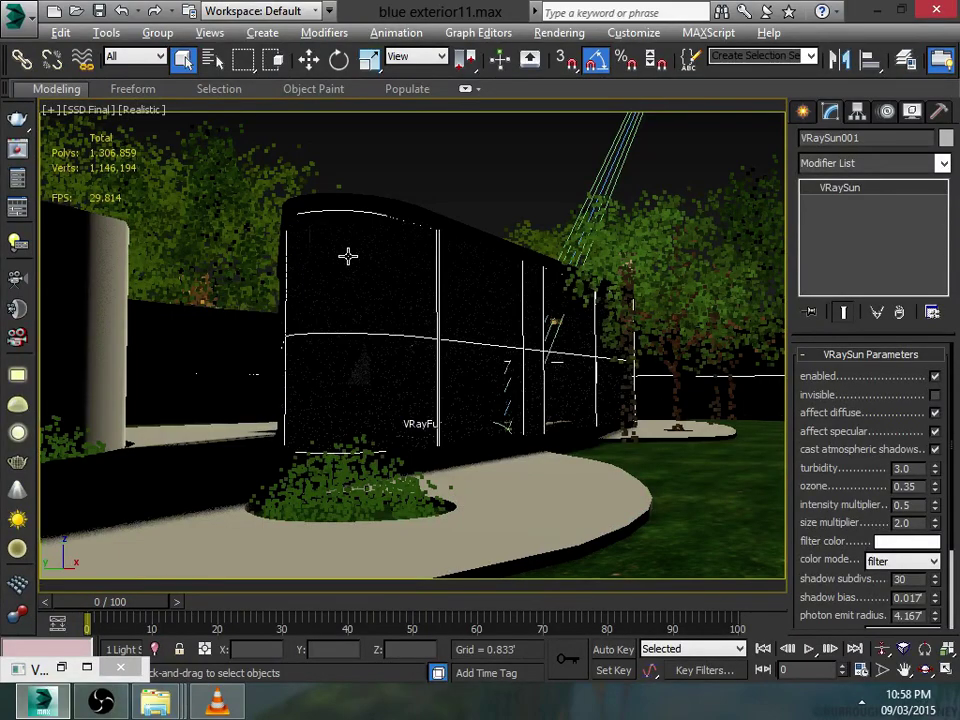
click(141, 110)
click(190, 150)
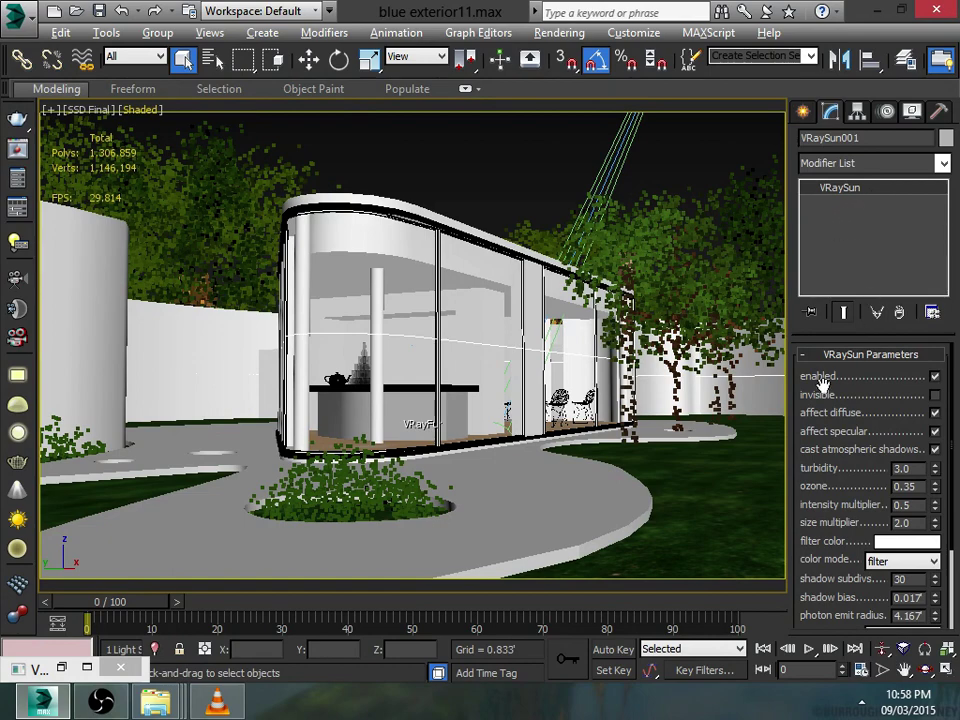
Review the VRaySun's intensity and size multipliers and check its filter colour, keeping it white
scroll(846, 403, down, 2)
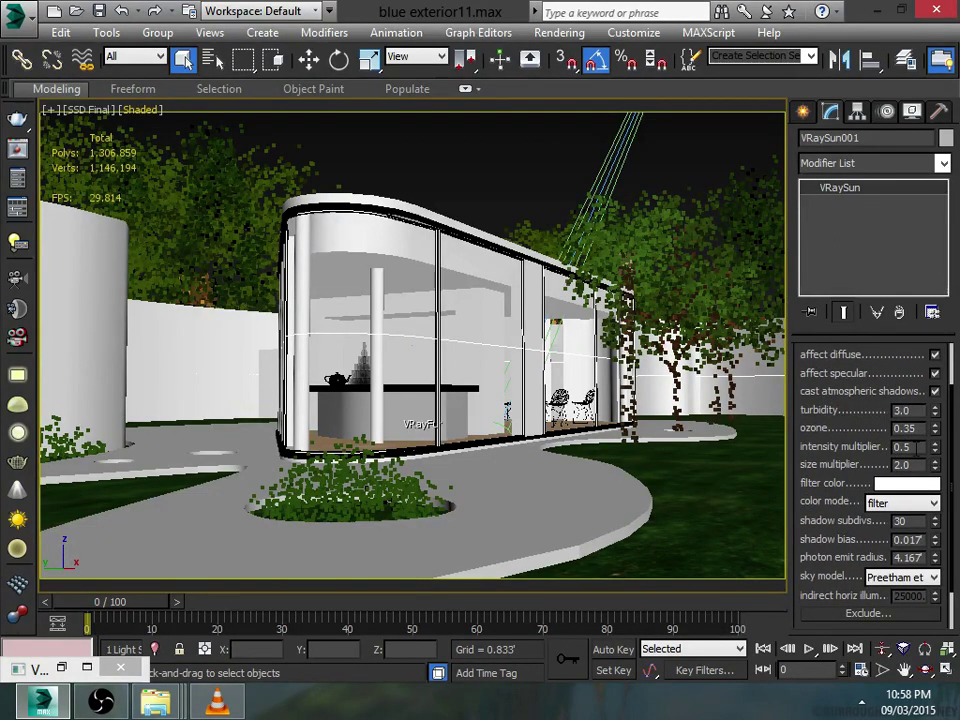
click(907, 483)
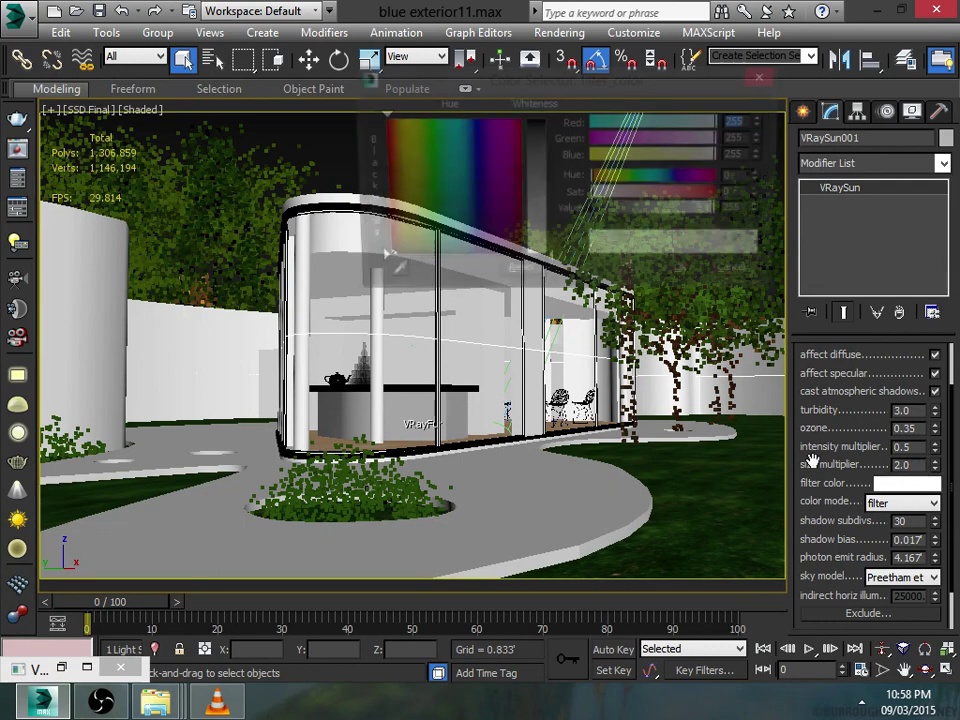
click(689, 276)
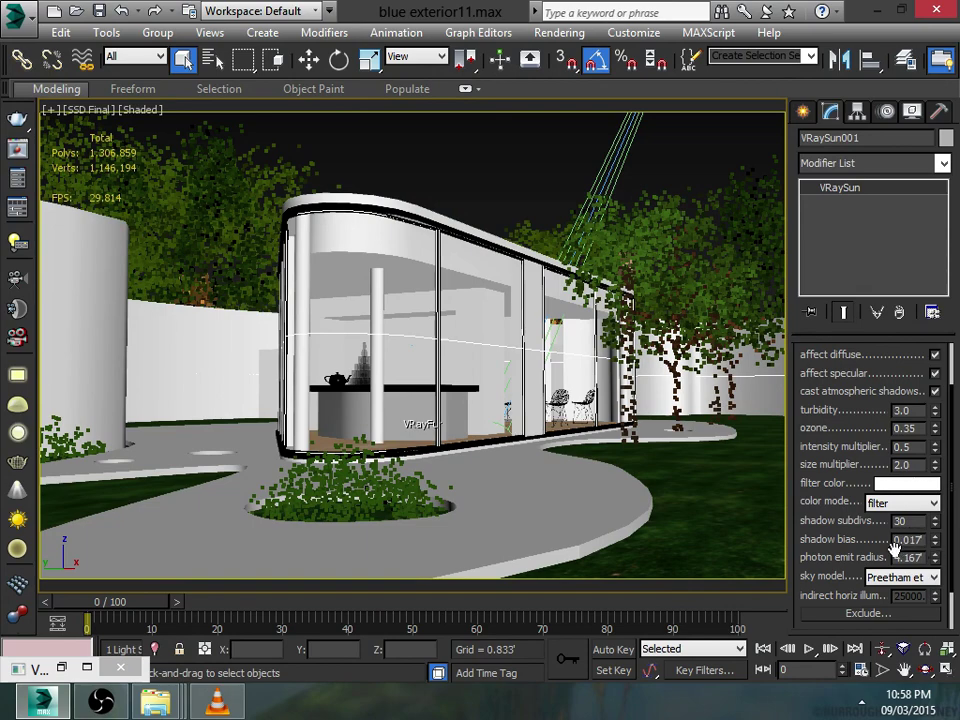
Set the VRaySun's shadow subdivs to 8 and its photon emit radius to 5.0'
drag(916, 522, 825, 522)
text(8)
key(Return)
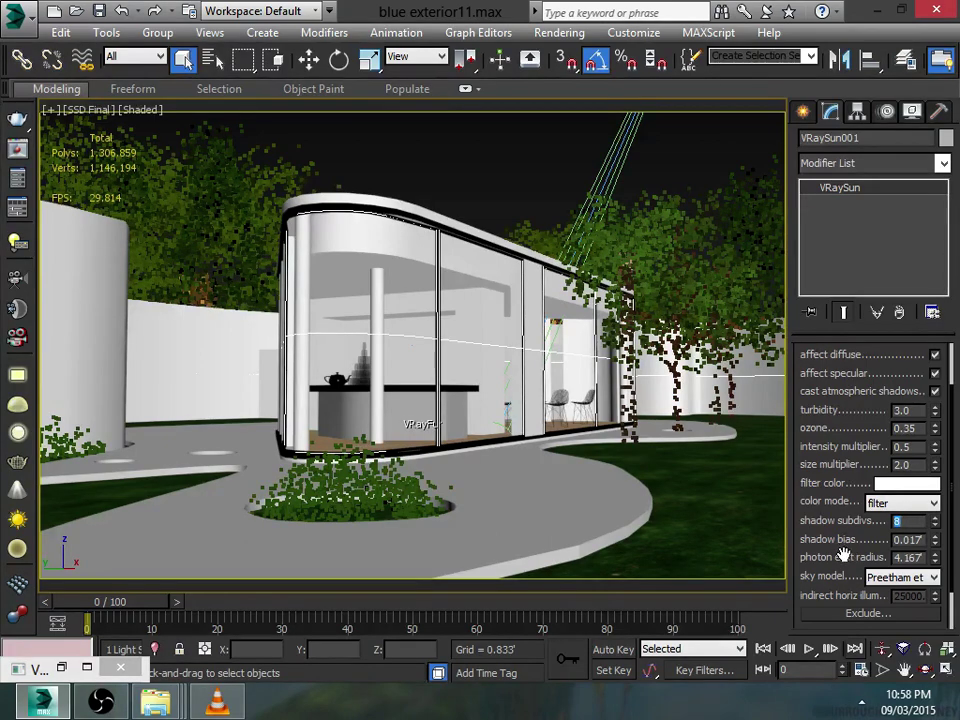
drag(933, 557, 932, 557)
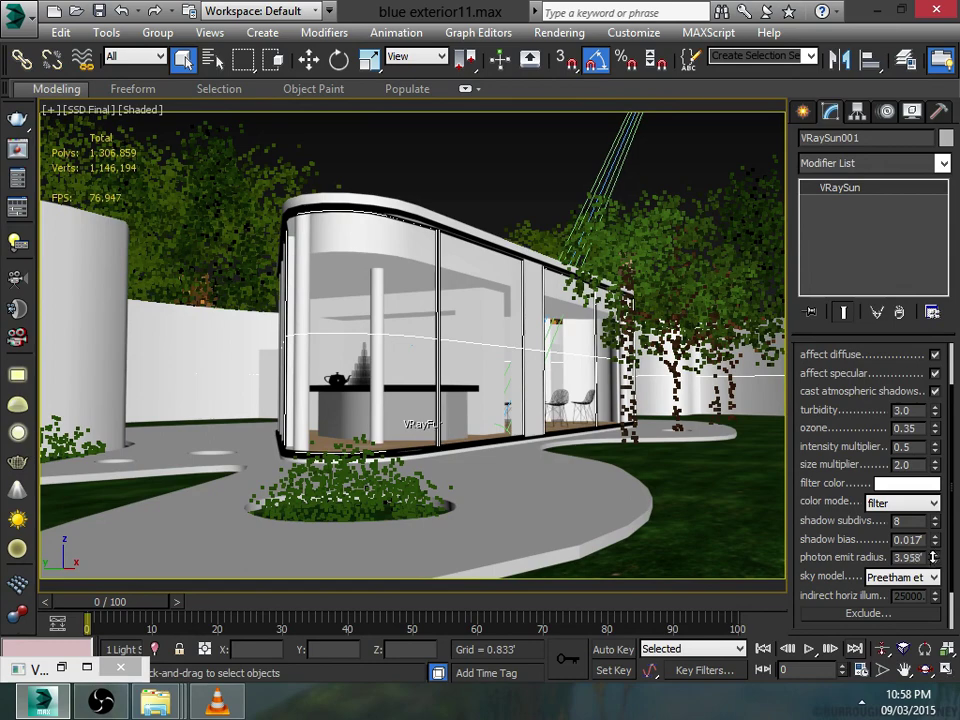
double_click(908, 557)
text(5)
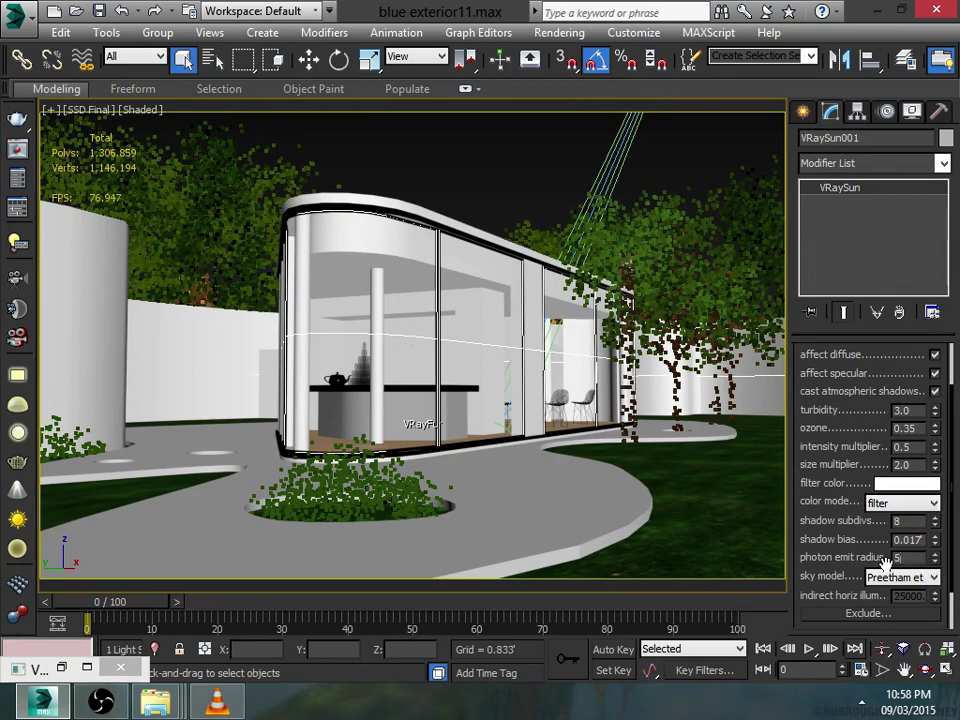
key(Return)
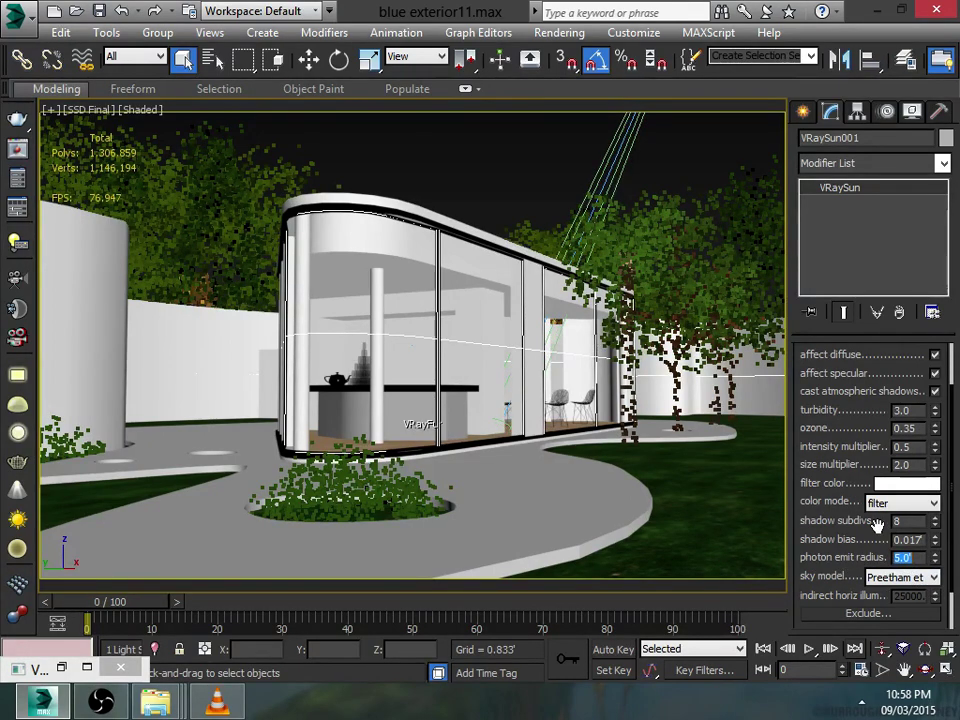
scroll(831, 461, up, 1)
scroll(831, 461, up, 2)
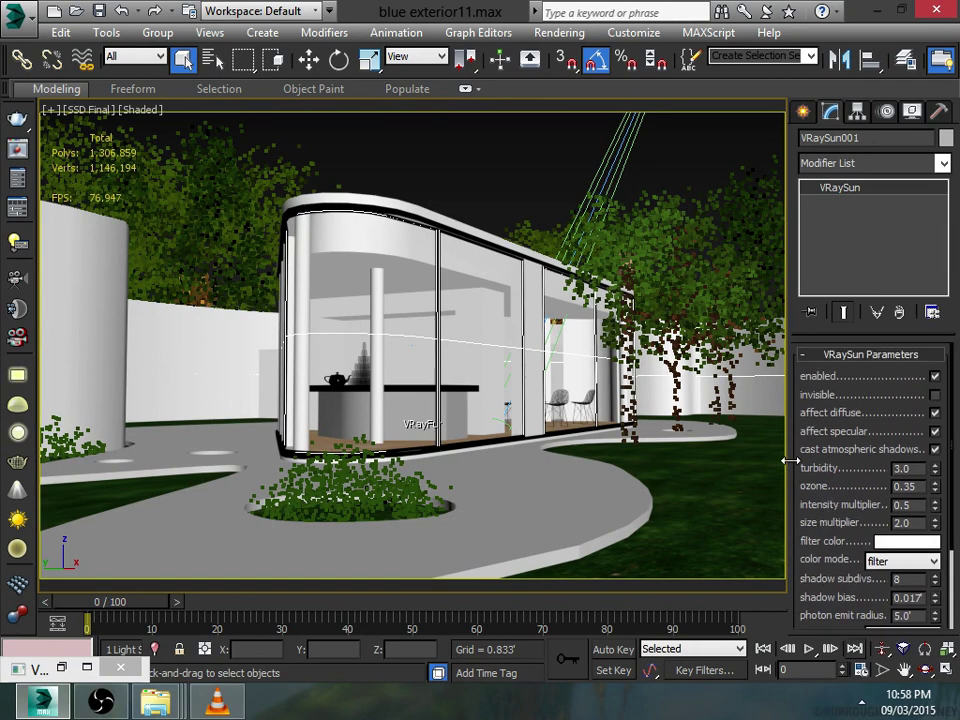
Deselect the sun and check the background map in the Environment and Effects settings
click(489, 146)
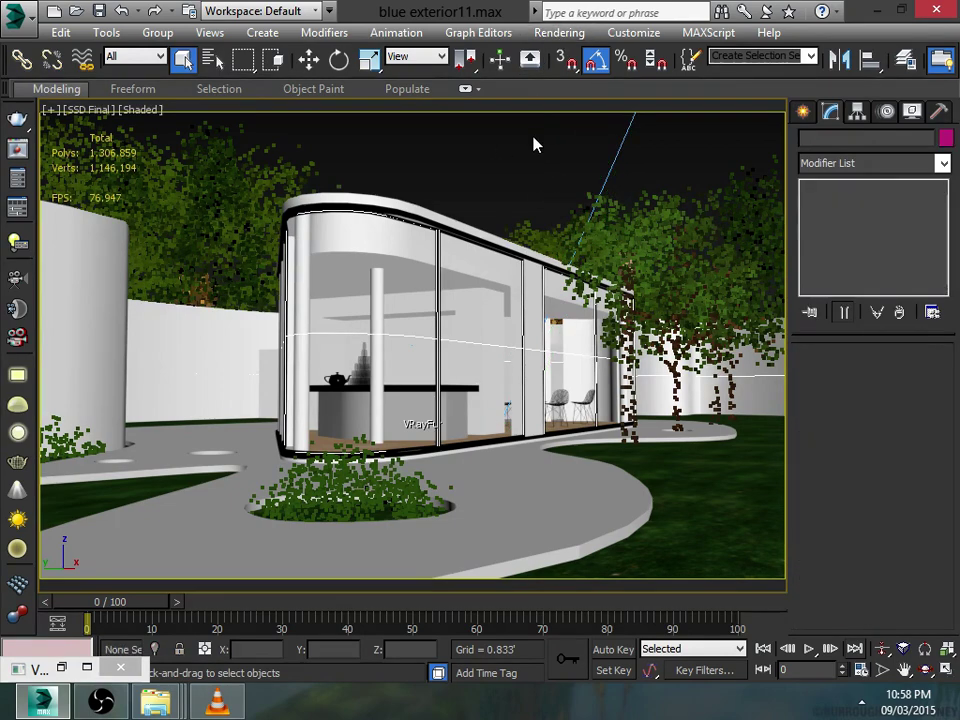
key(8)
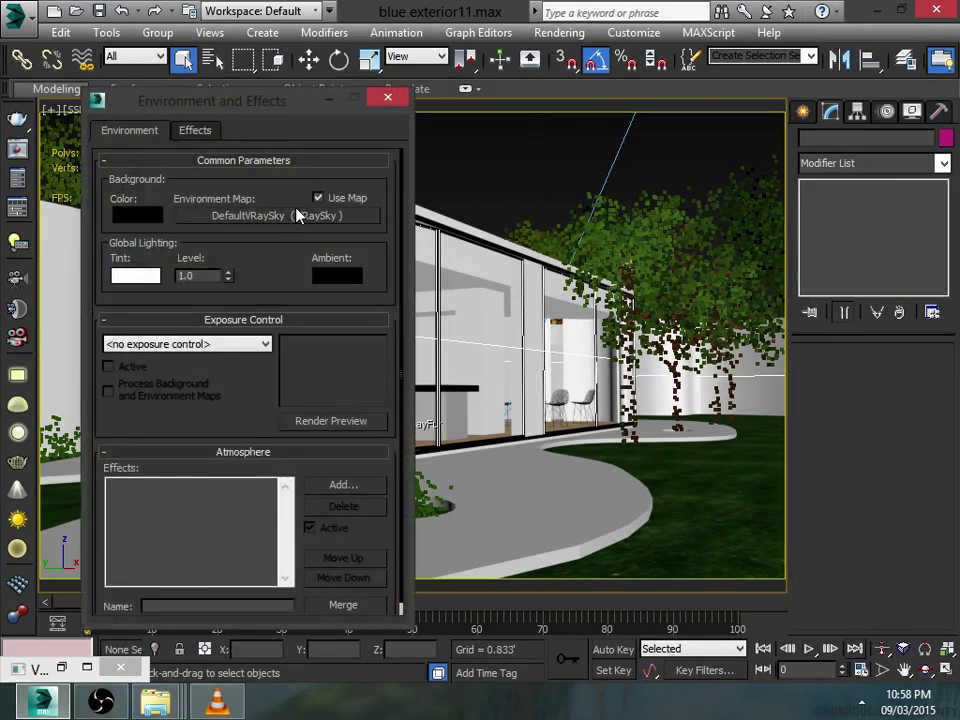
click(387, 98)
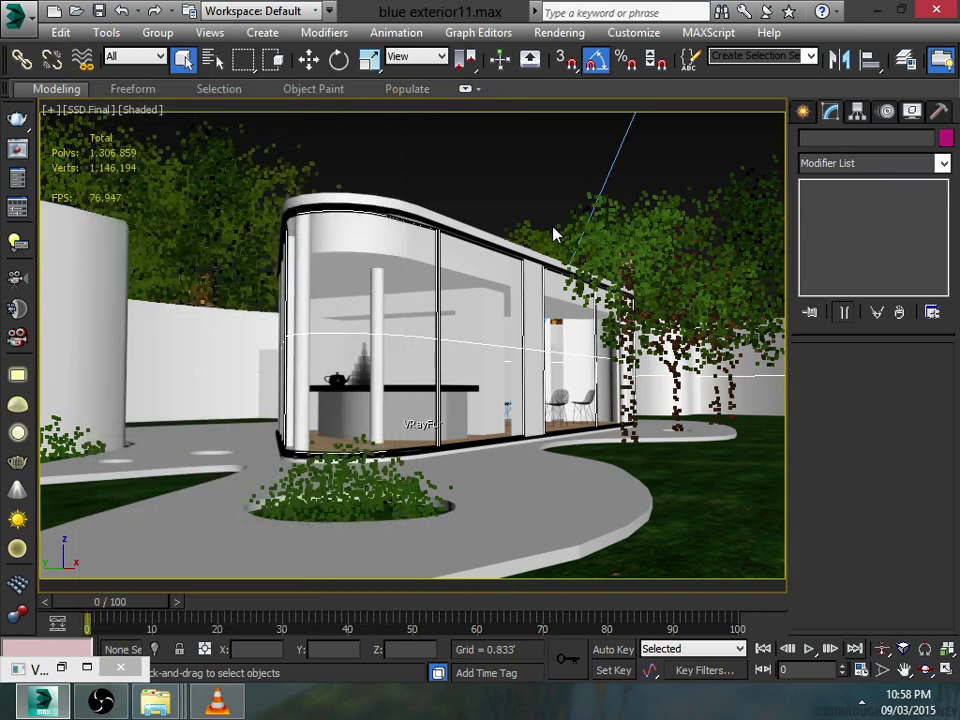
Lock the image aspect of the output size in the render setup
key(F10)
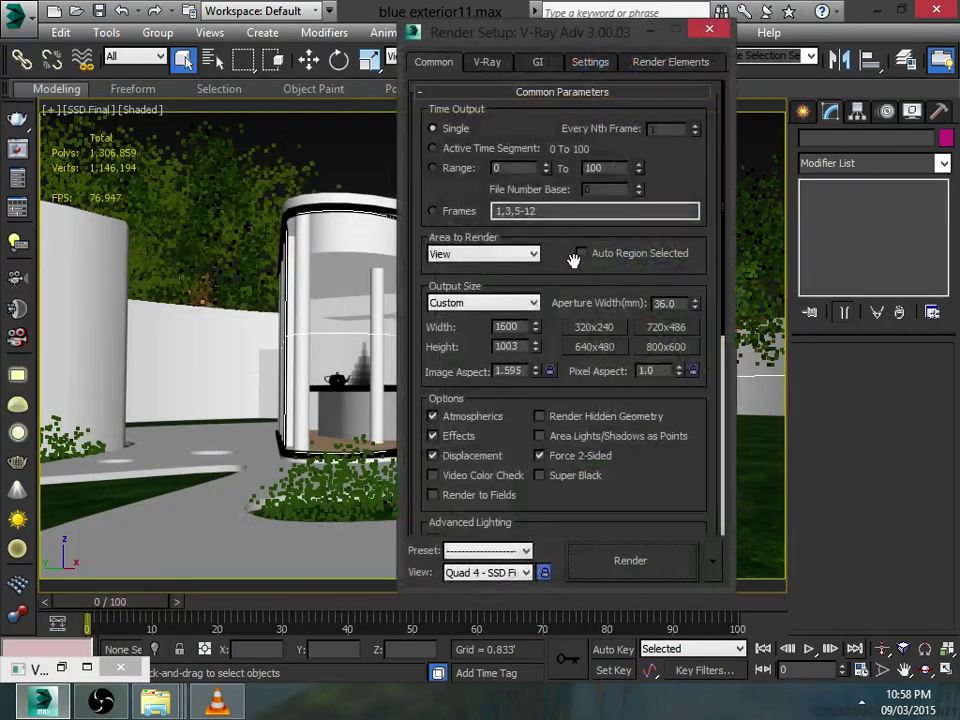
click(549, 371)
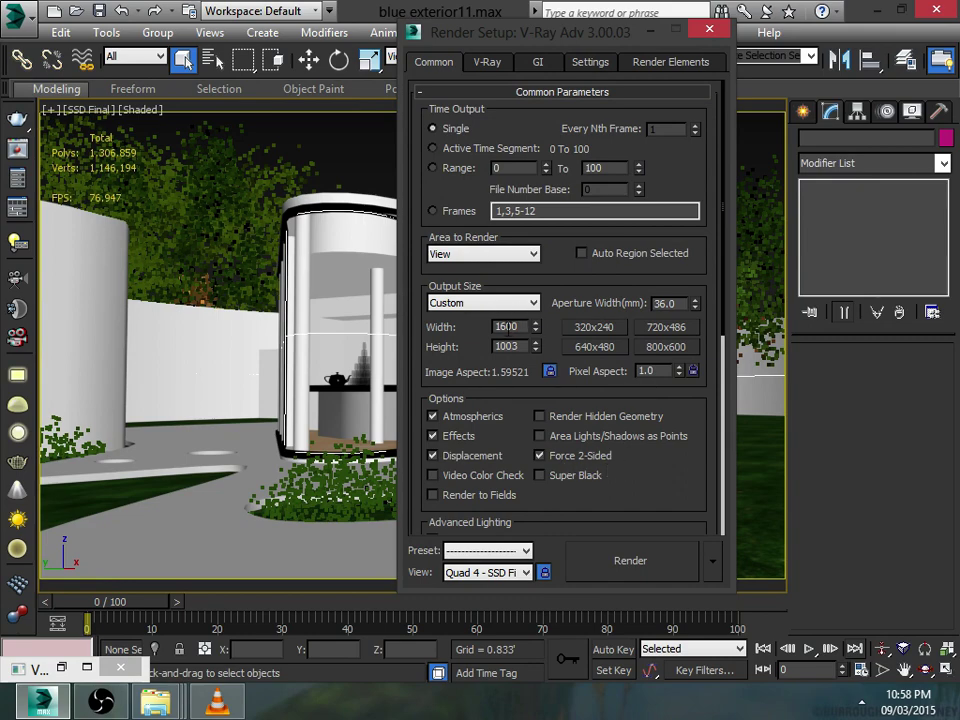
Review V-Ray's frame buffer, global switches and antialiasing options, keeping the Adaptive sampler and the Mitchell-Netravali filter
click(487, 62)
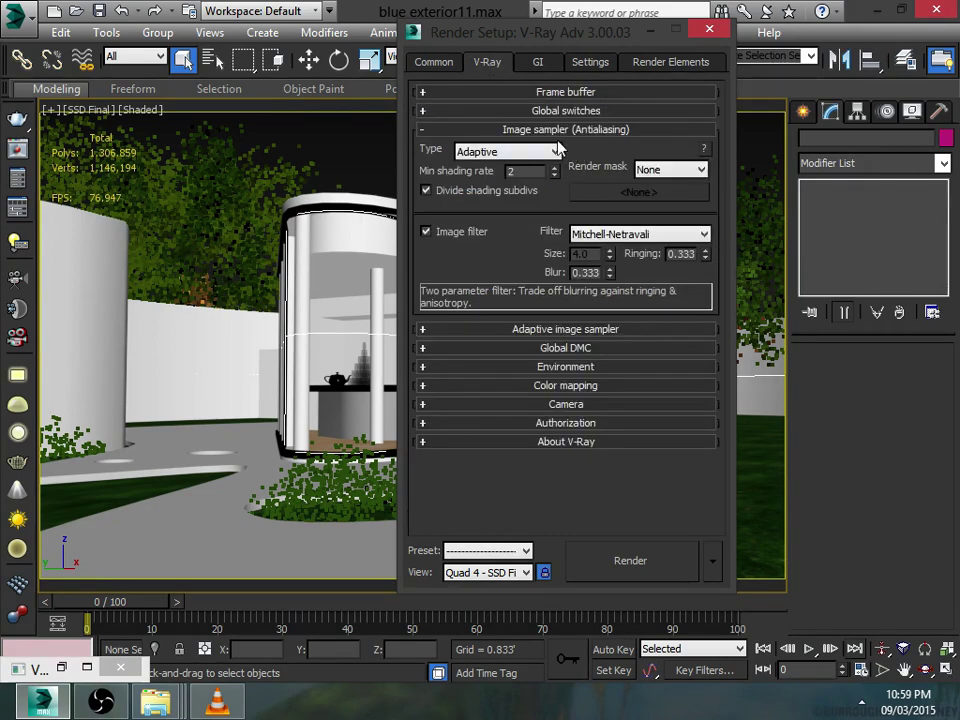
click(606, 92)
click(606, 92)
click(600, 110)
click(600, 110)
click(553, 151)
click(525, 182)
click(690, 235)
click(673, 388)
click(673, 133)
Examine the adaptive image sampler's subdivs and the Global DMC sampling values
click(668, 152)
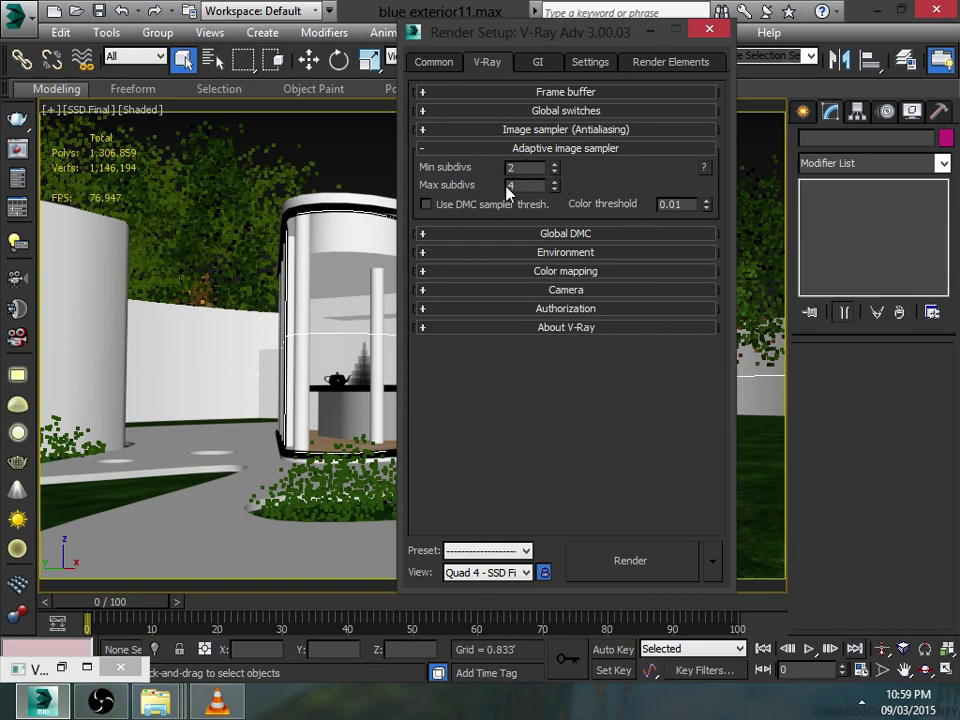
click(608, 150)
click(611, 168)
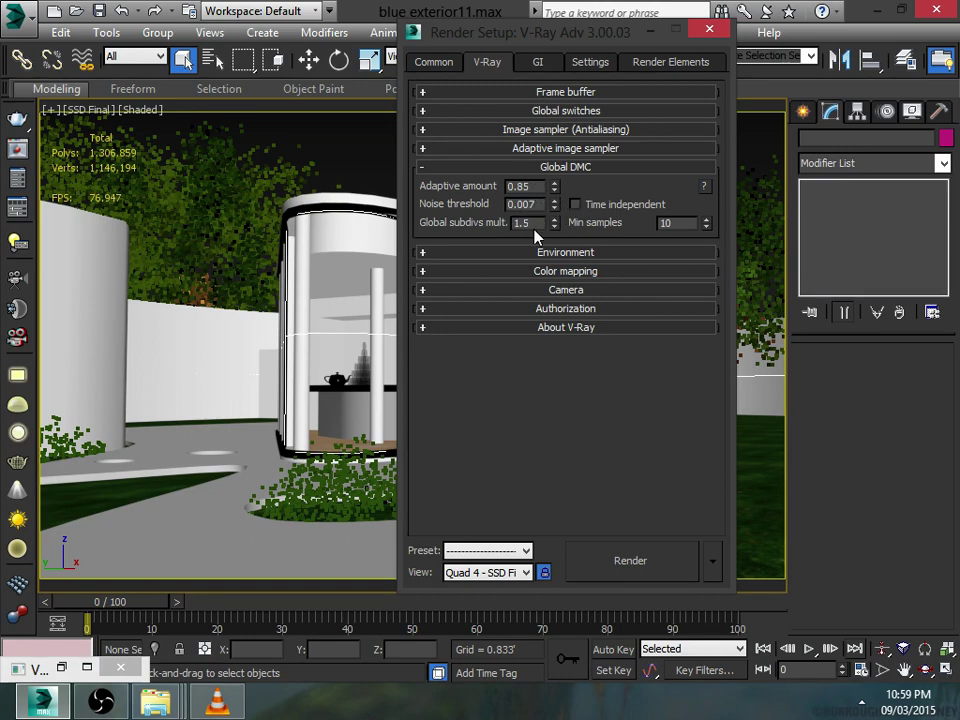
click(659, 170)
Link the DefaultVRaySky map as an instance between the scene background and V-Ray's GI and refraction environment overrides
click(649, 188)
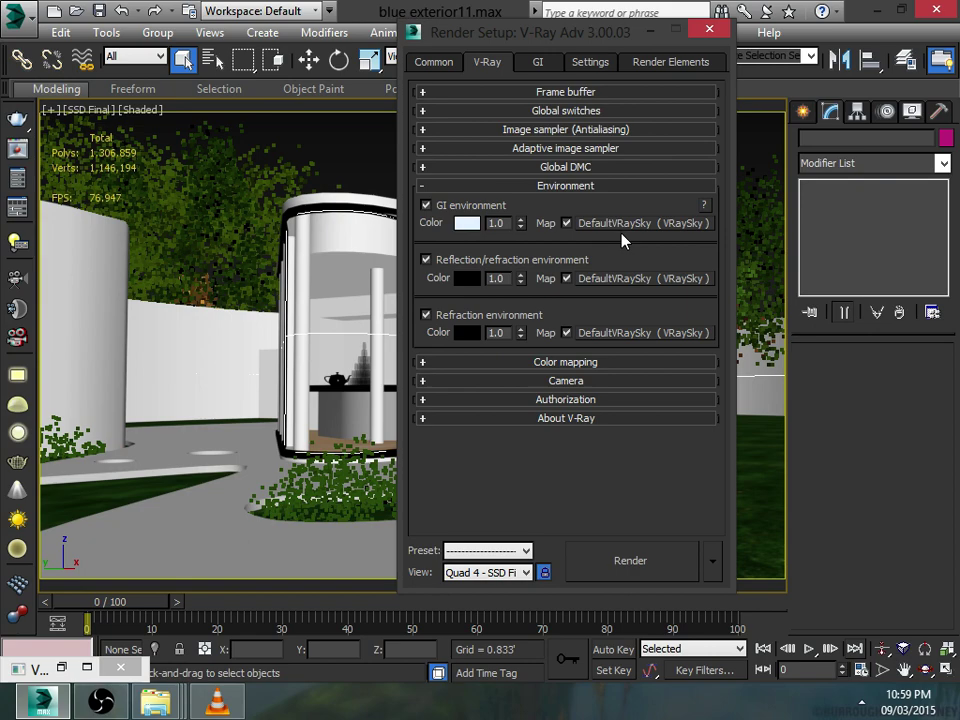
key(8)
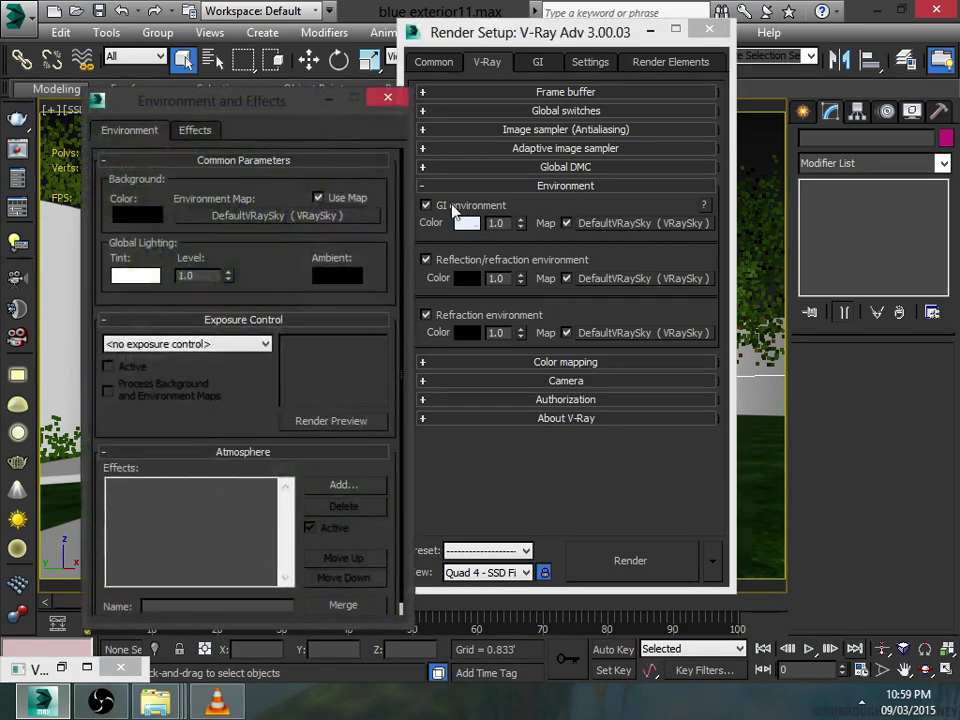
drag(632, 232, 277, 215)
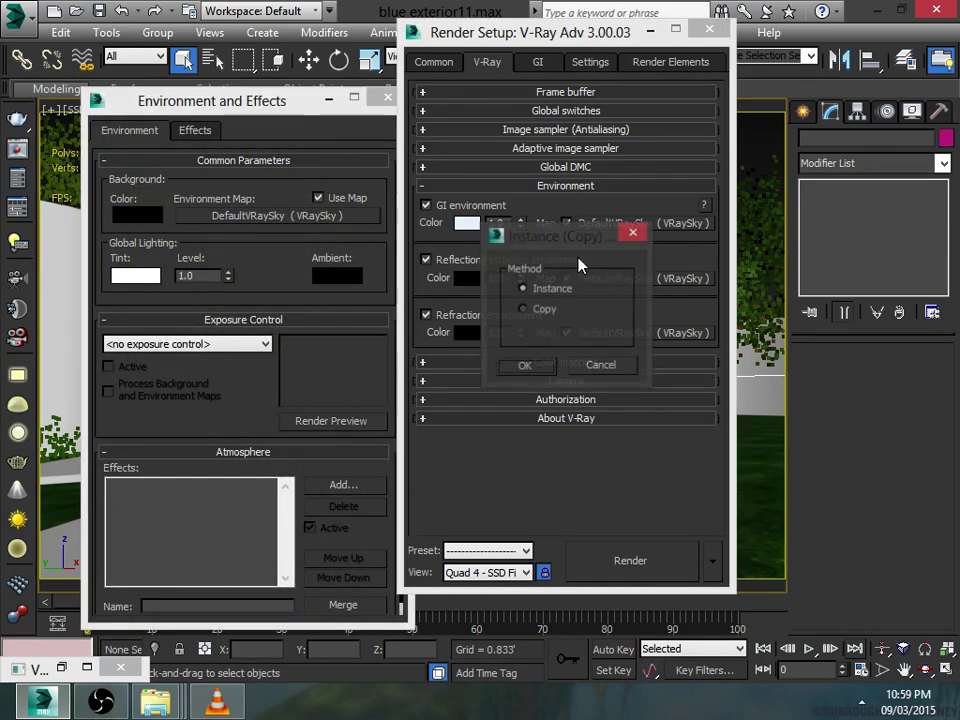
click(521, 366)
click(389, 100)
drag(640, 227, 645, 336)
key(Return)
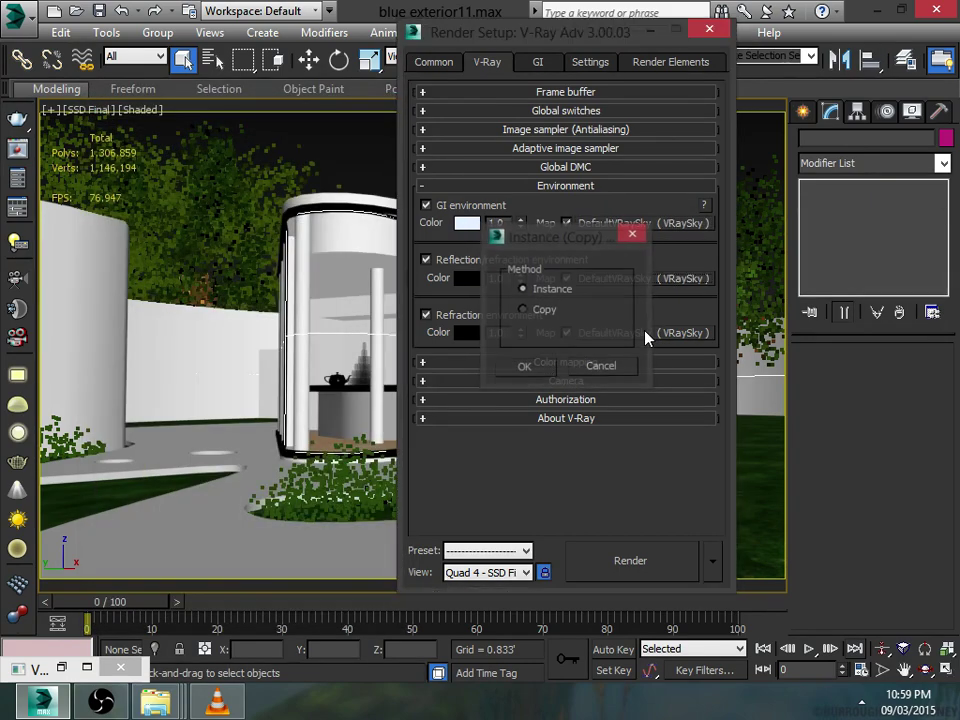
key(Return)
click(650, 187)
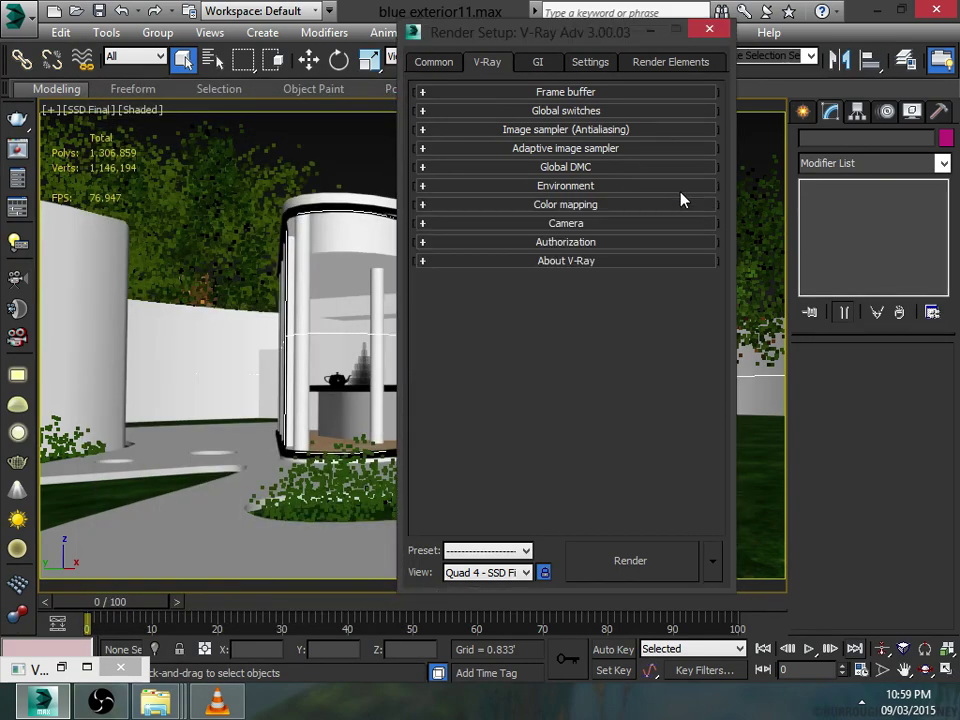
Set the color mapping type to HSV exponential and its mode to Color mapping only (no gamma)
click(680, 205)
click(549, 227)
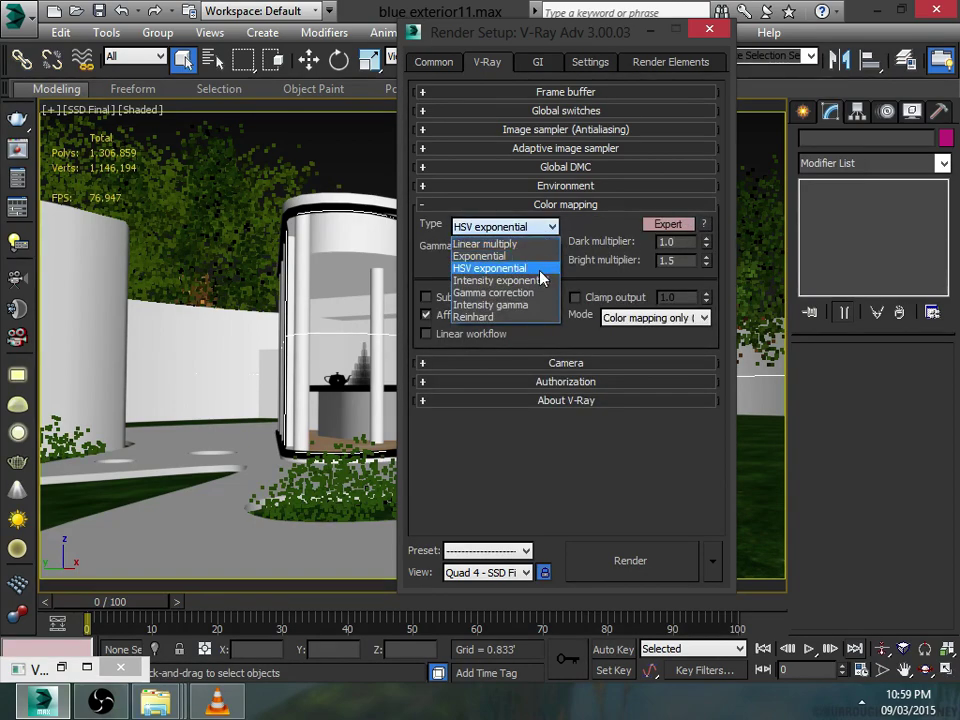
click(554, 268)
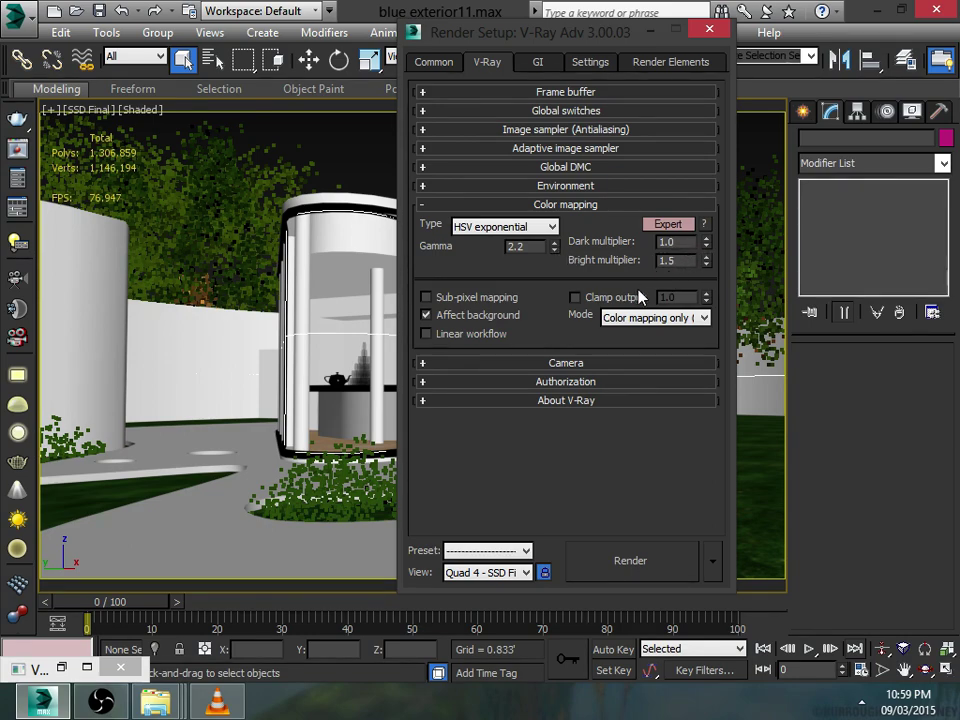
click(690, 317)
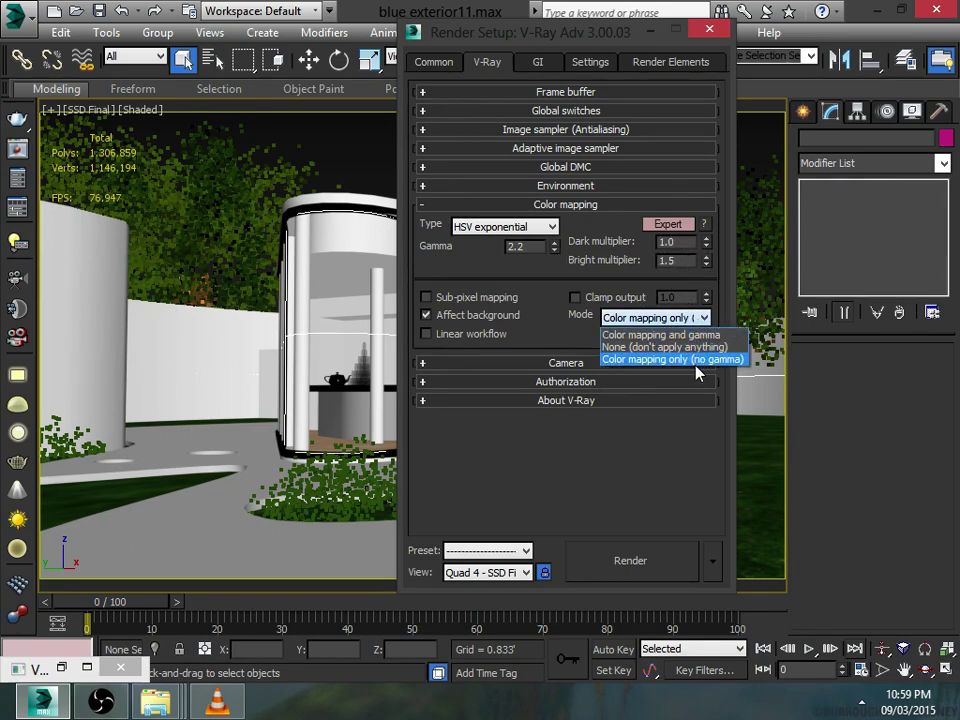
click(692, 360)
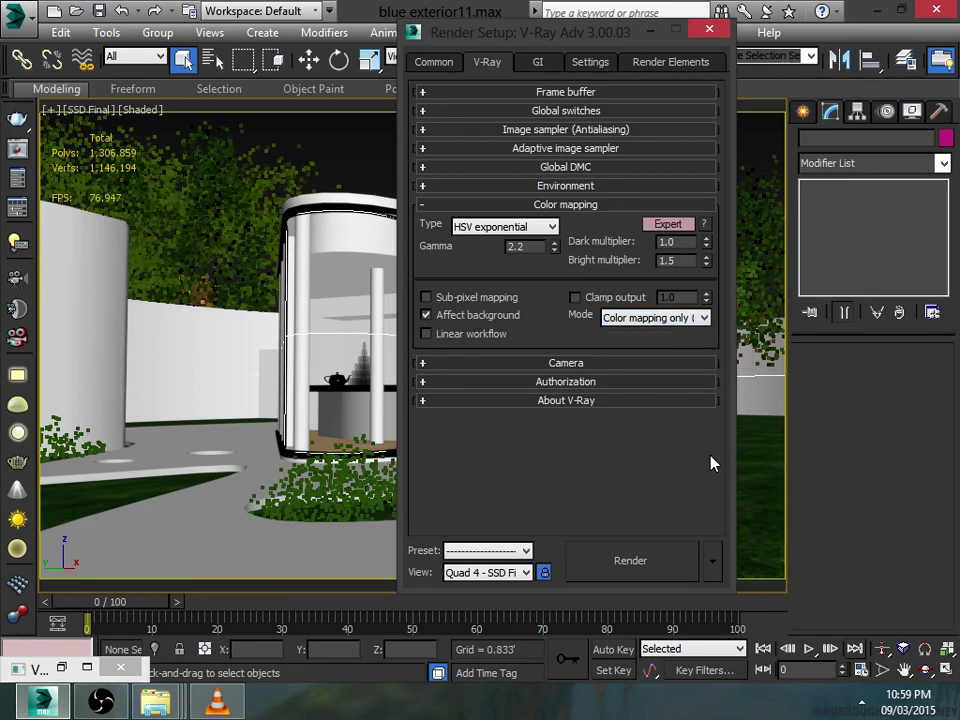
Choose Irradiance map as the primary GI engine and Light cache as the secondary engine
click(538, 62)
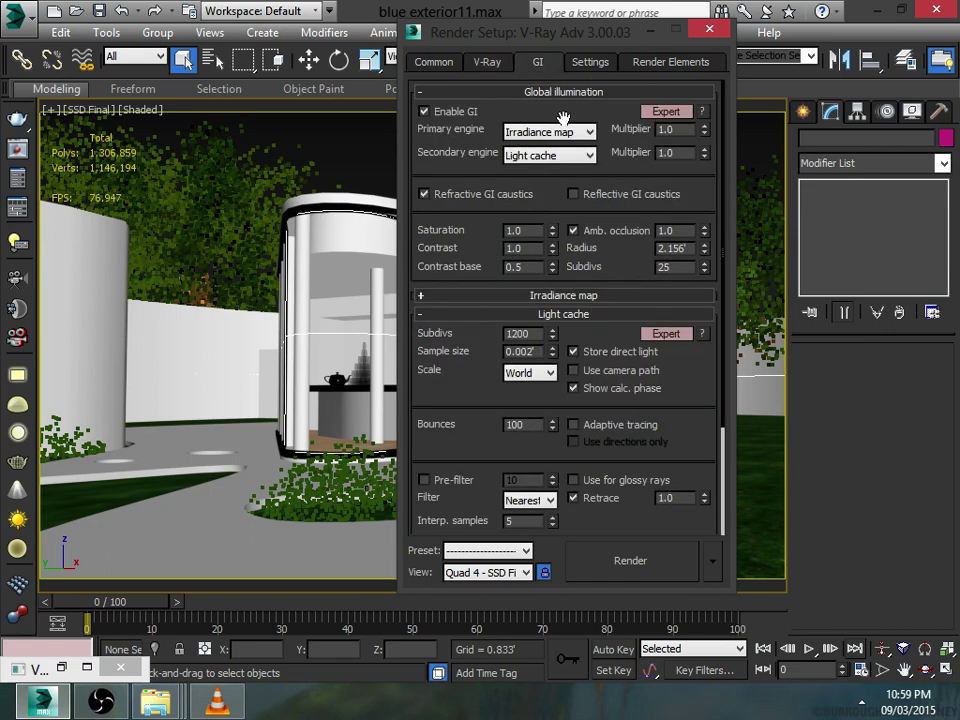
click(575, 132)
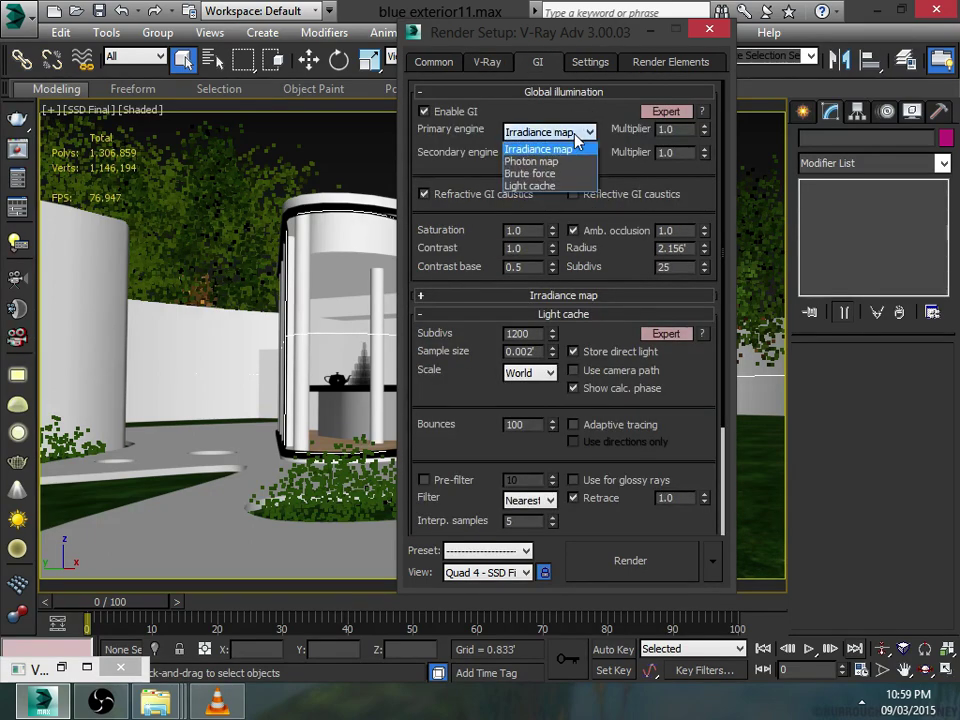
click(560, 146)
click(575, 155)
click(571, 161)
Set the irradiance map's current preset to Very low
click(589, 295)
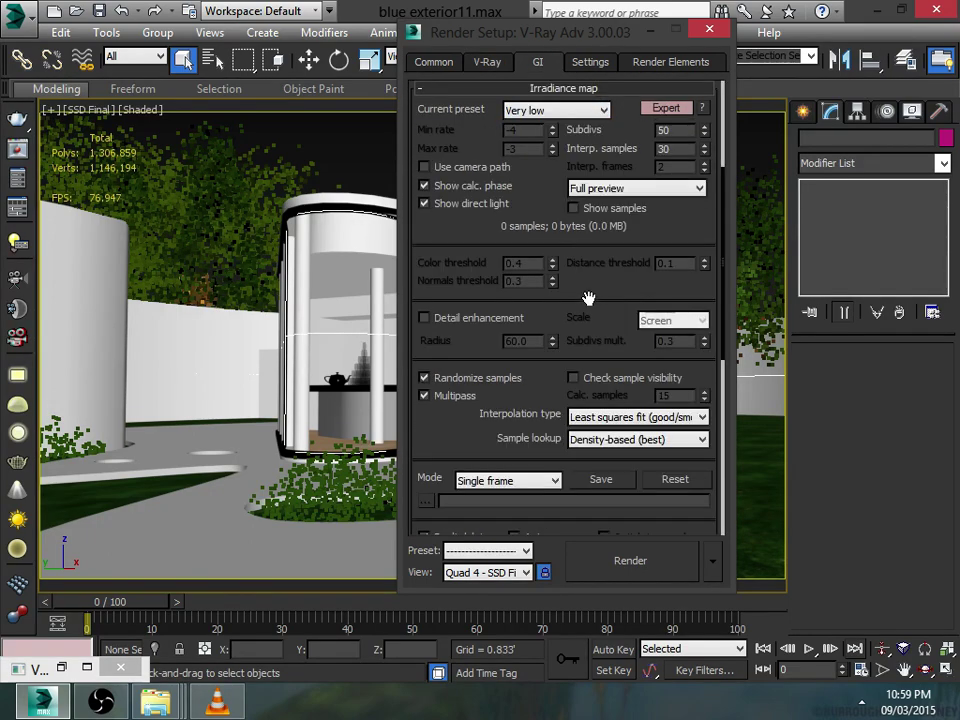
drag(611, 249, 649, 311)
click(556, 174)
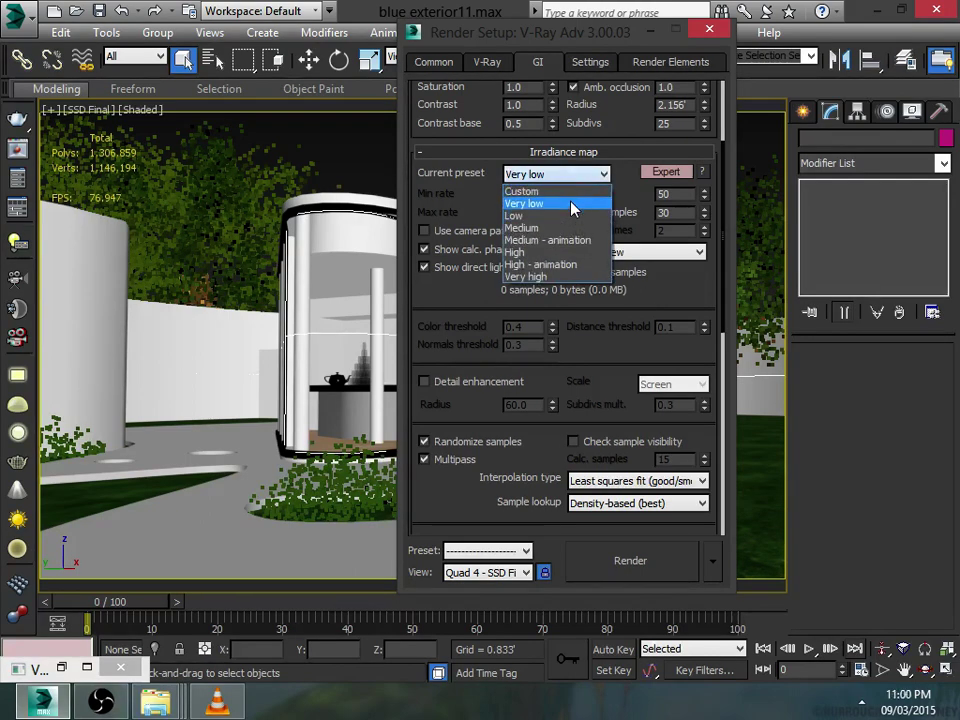
click(572, 204)
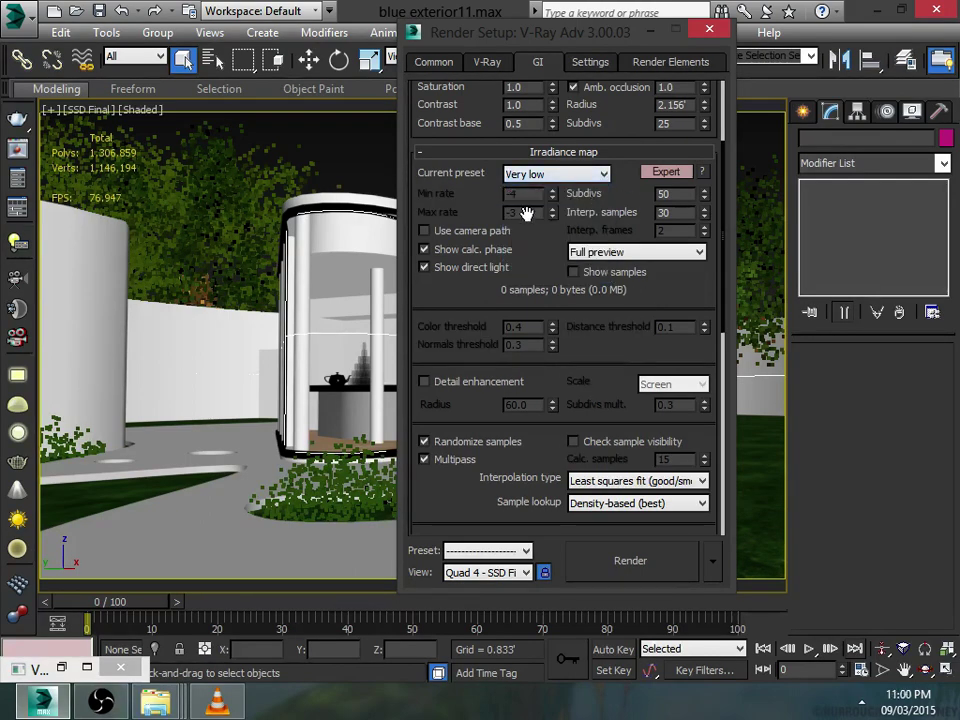
click(666, 153)
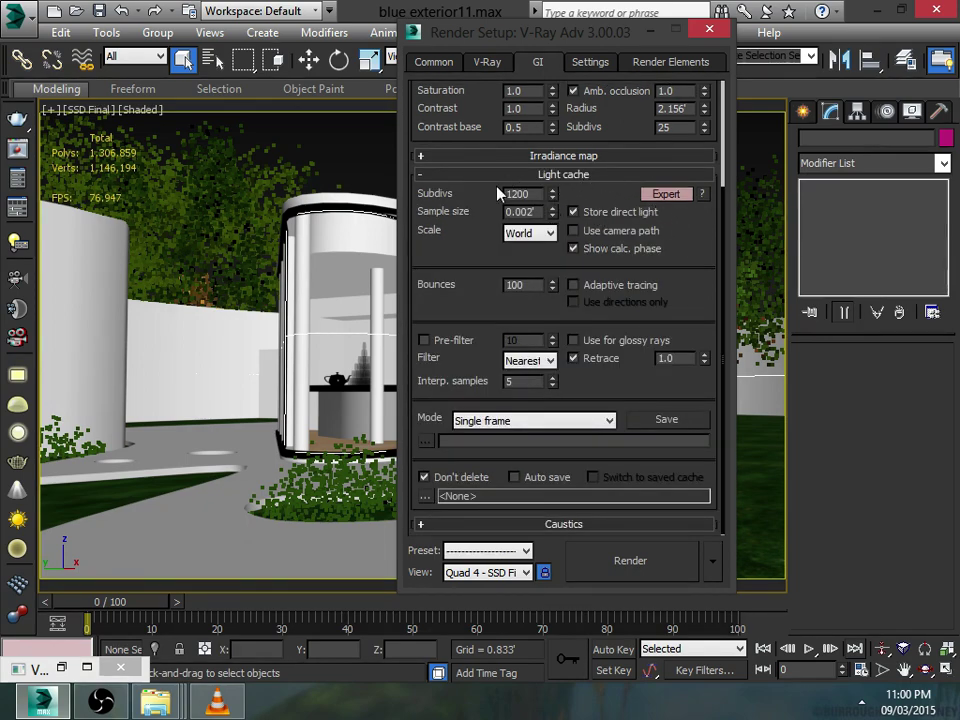
Compare the scale options of the light cache
click(541, 229)
click(541, 250)
click(543, 236)
click(540, 263)
Review the V-Ray system settings and the list of render elements, and close the render setup
click(590, 62)
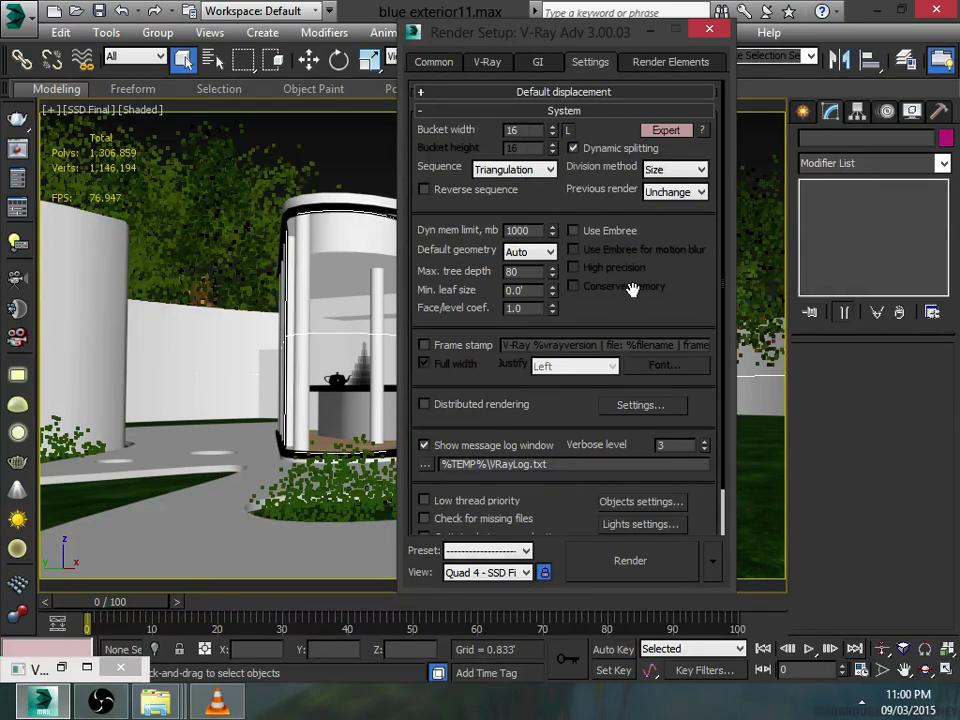
click(668, 62)
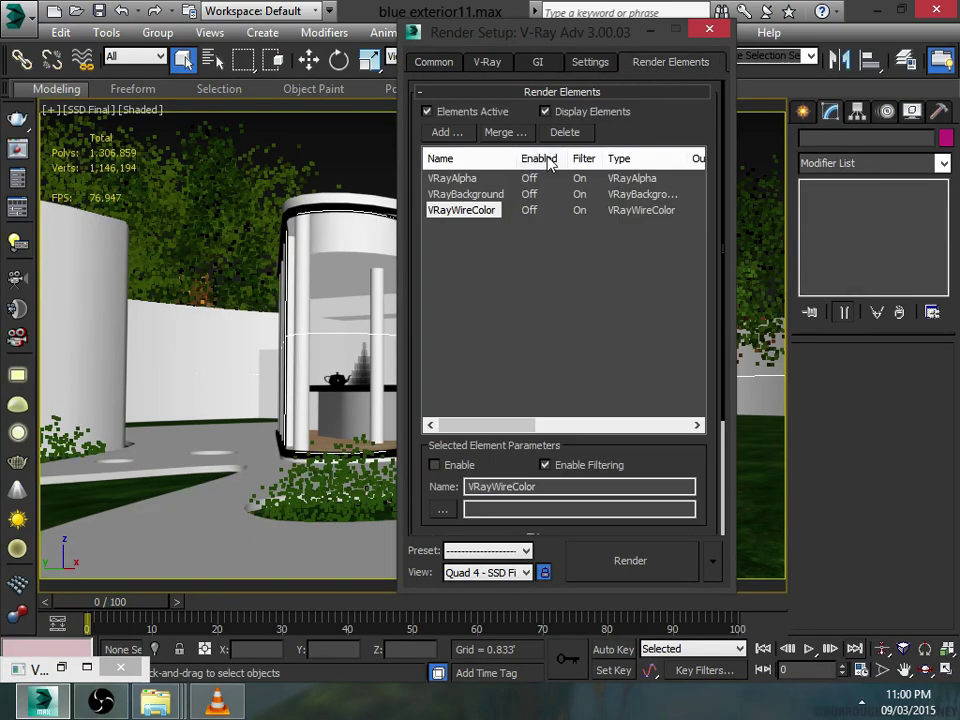
drag(503, 272, 432, 168)
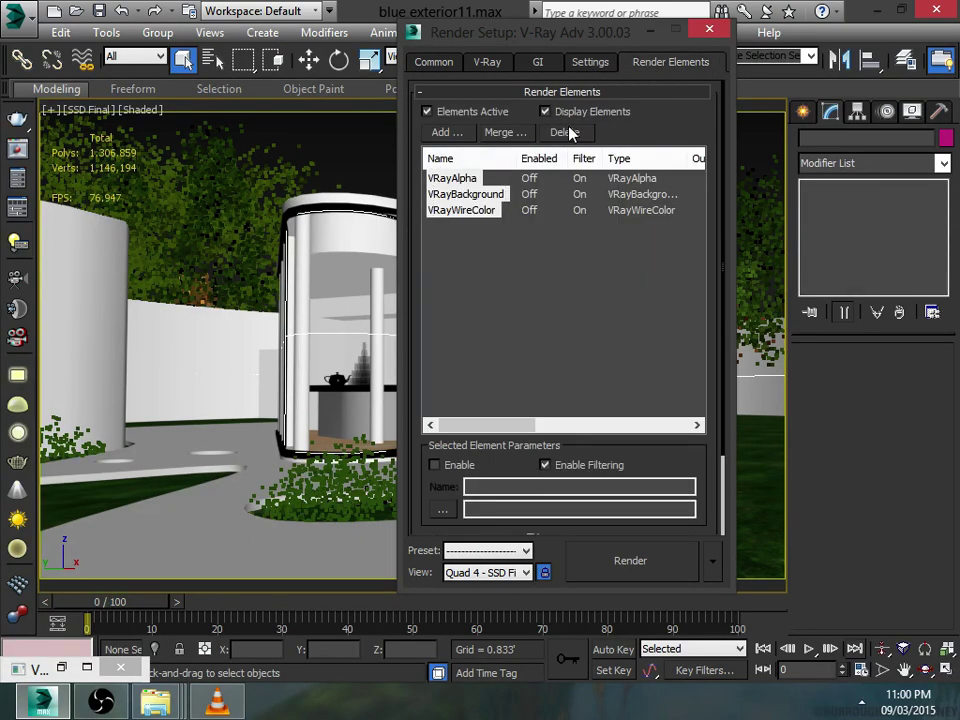
click(708, 30)
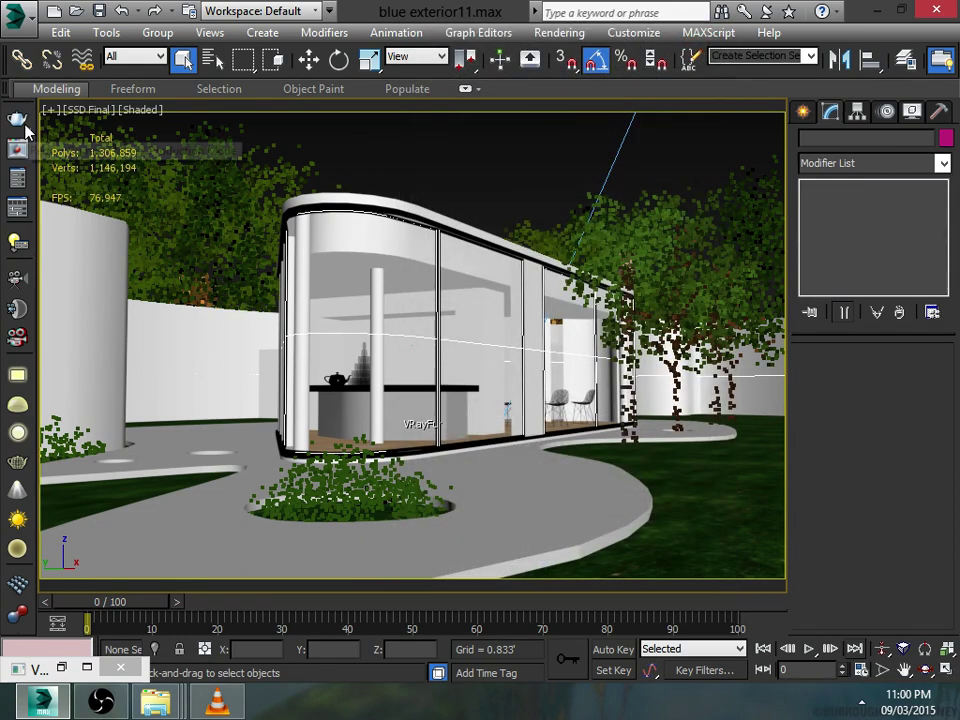
Render the SSD Final camera view and move the V-Ray frame buffer clear of the rendering progress window
click(24, 128)
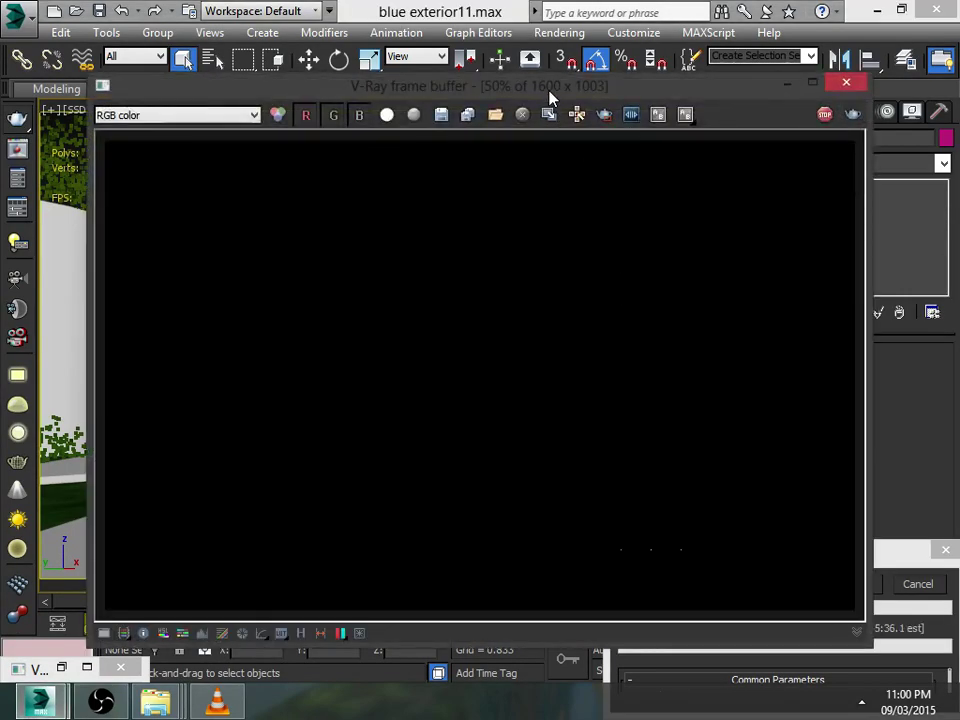
drag(549, 94, 462, 25)
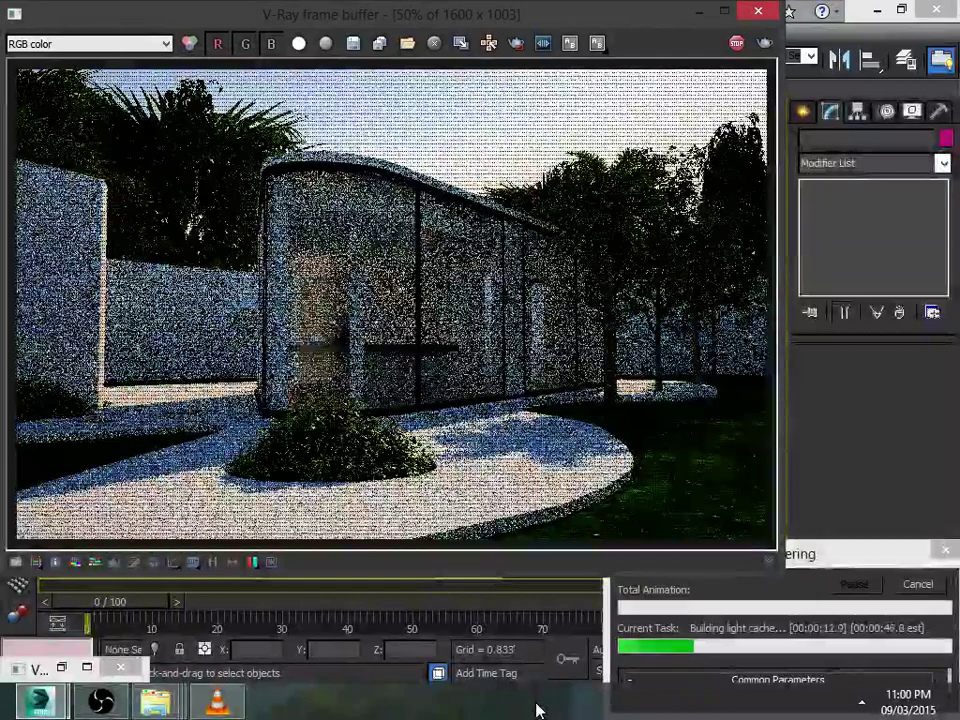
Switch to the desktop and open the Glass House Day Scene image in Windows Photo Viewer
right_click(536, 710)
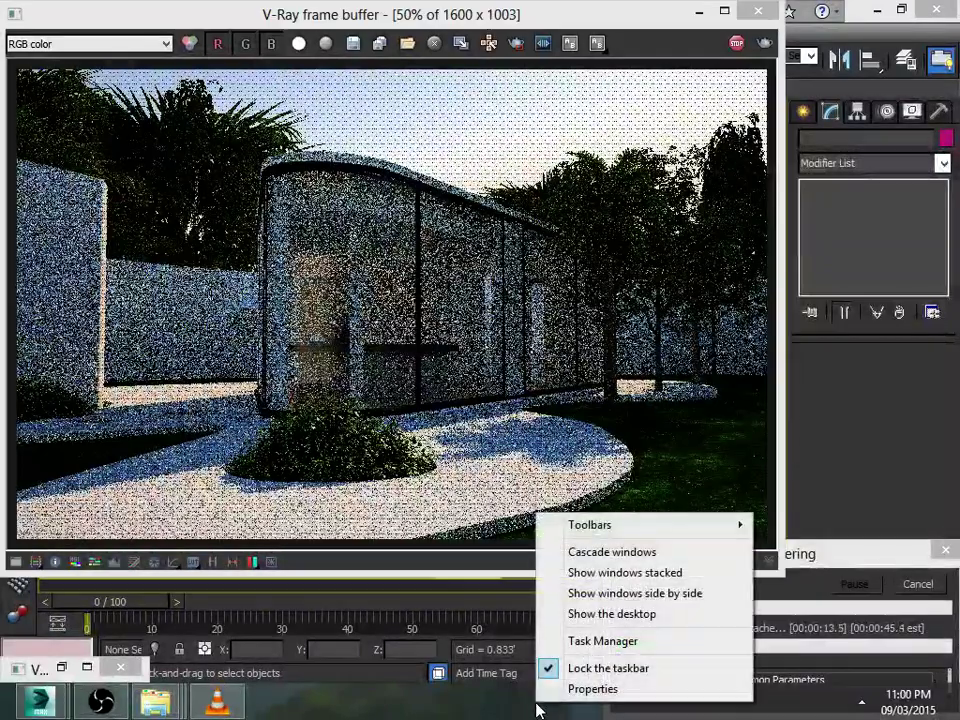
click(612, 613)
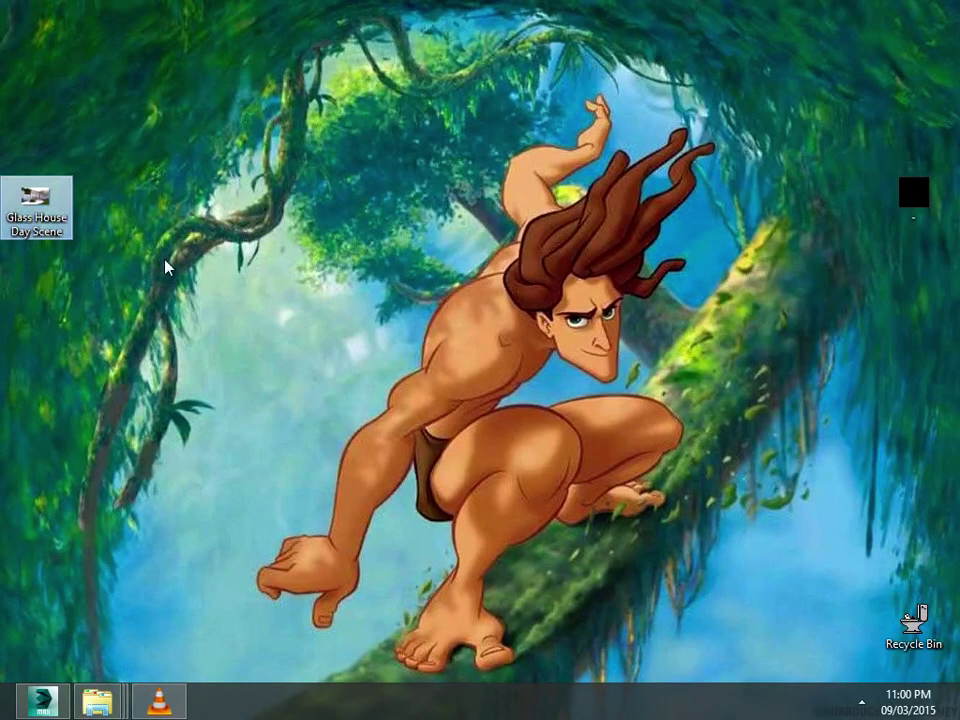
key(Return)
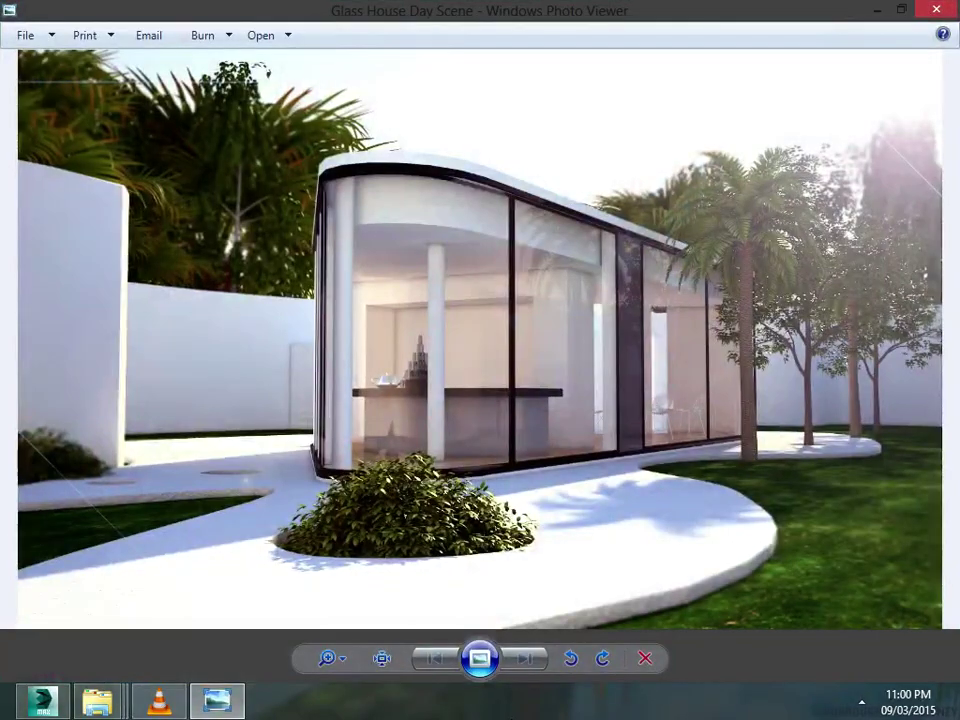